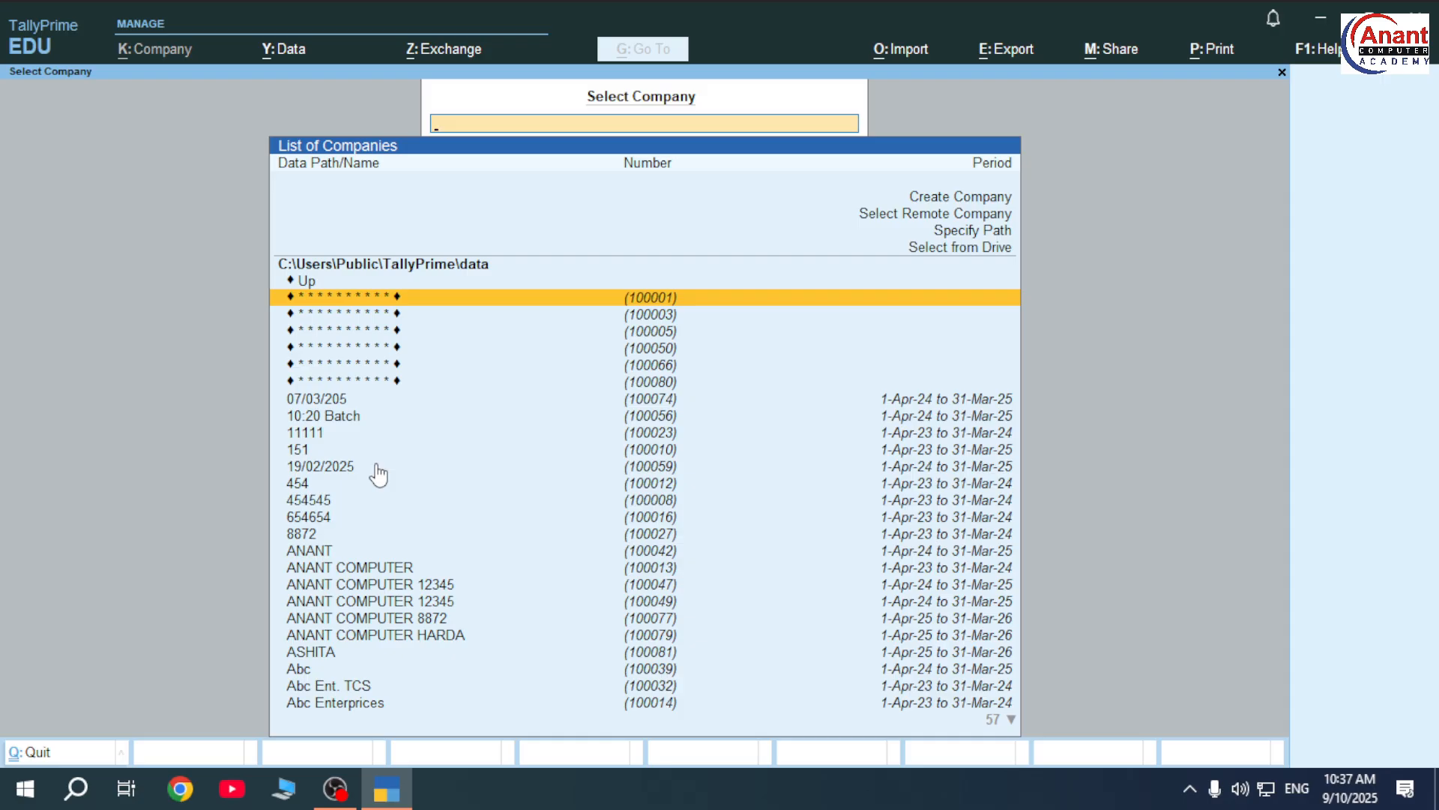
- Open company 100080, enter the TallyVault password, and log in with the username and password
key("Down")
key("Down")
key("Down")
key("Down")
key("Down")
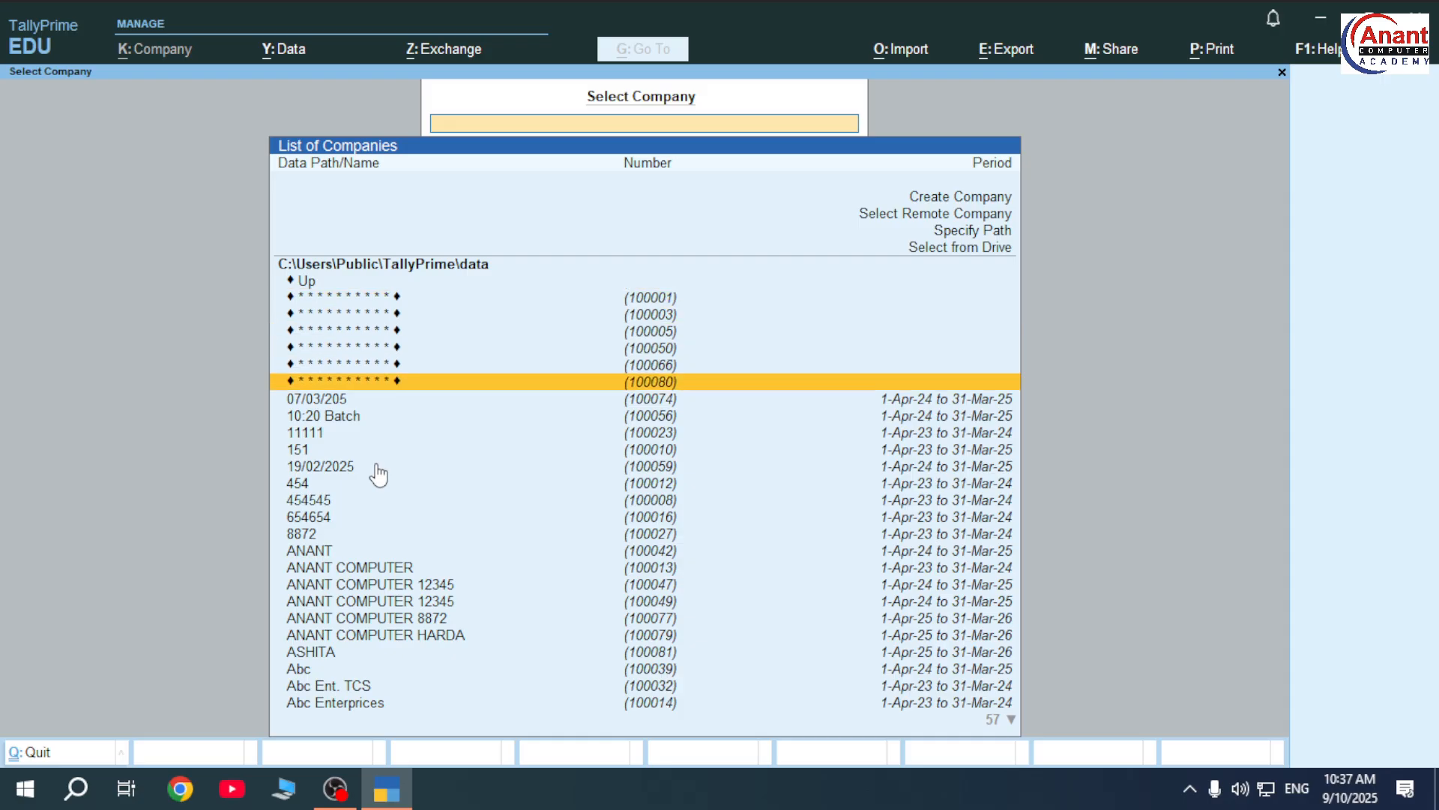
key("Return")
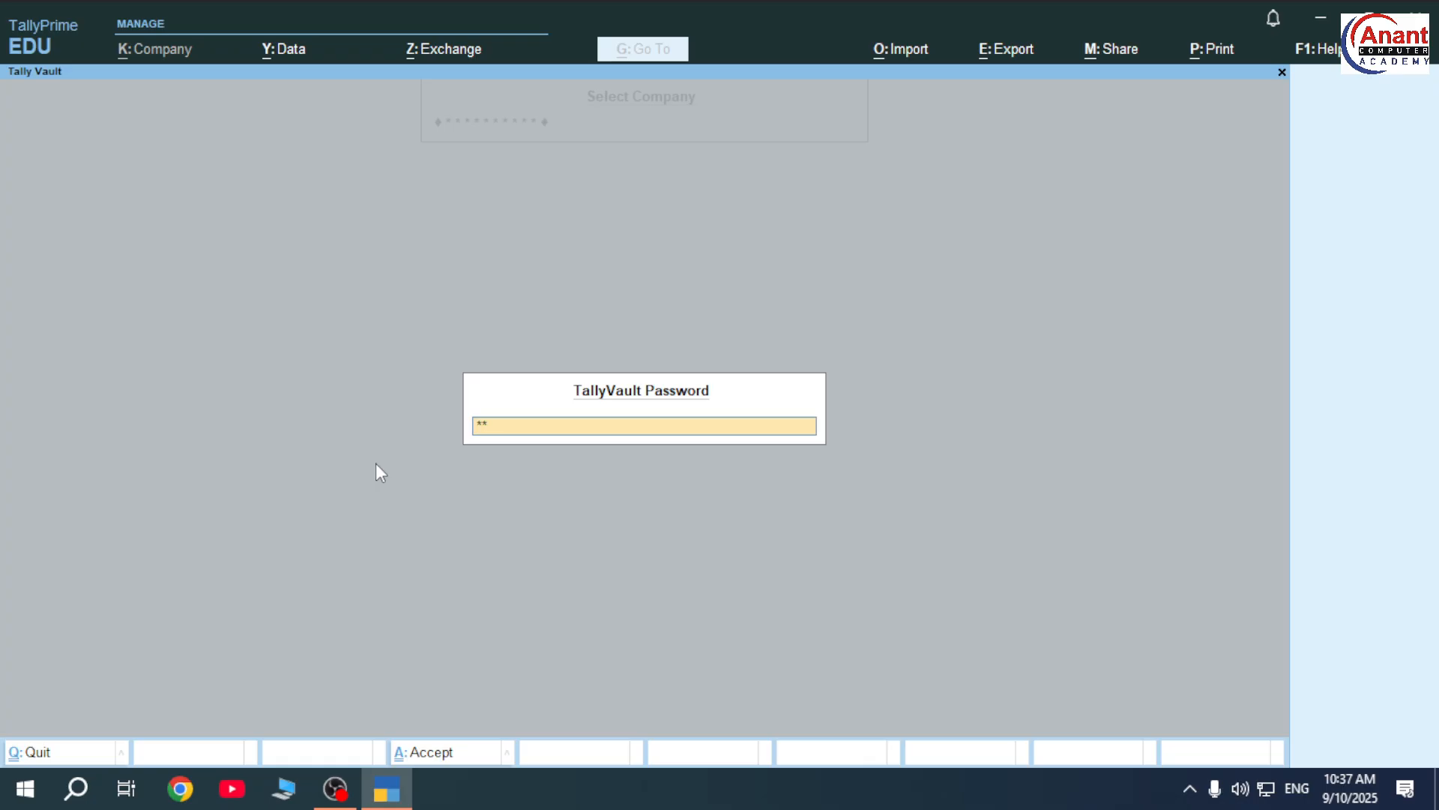
key("Return")
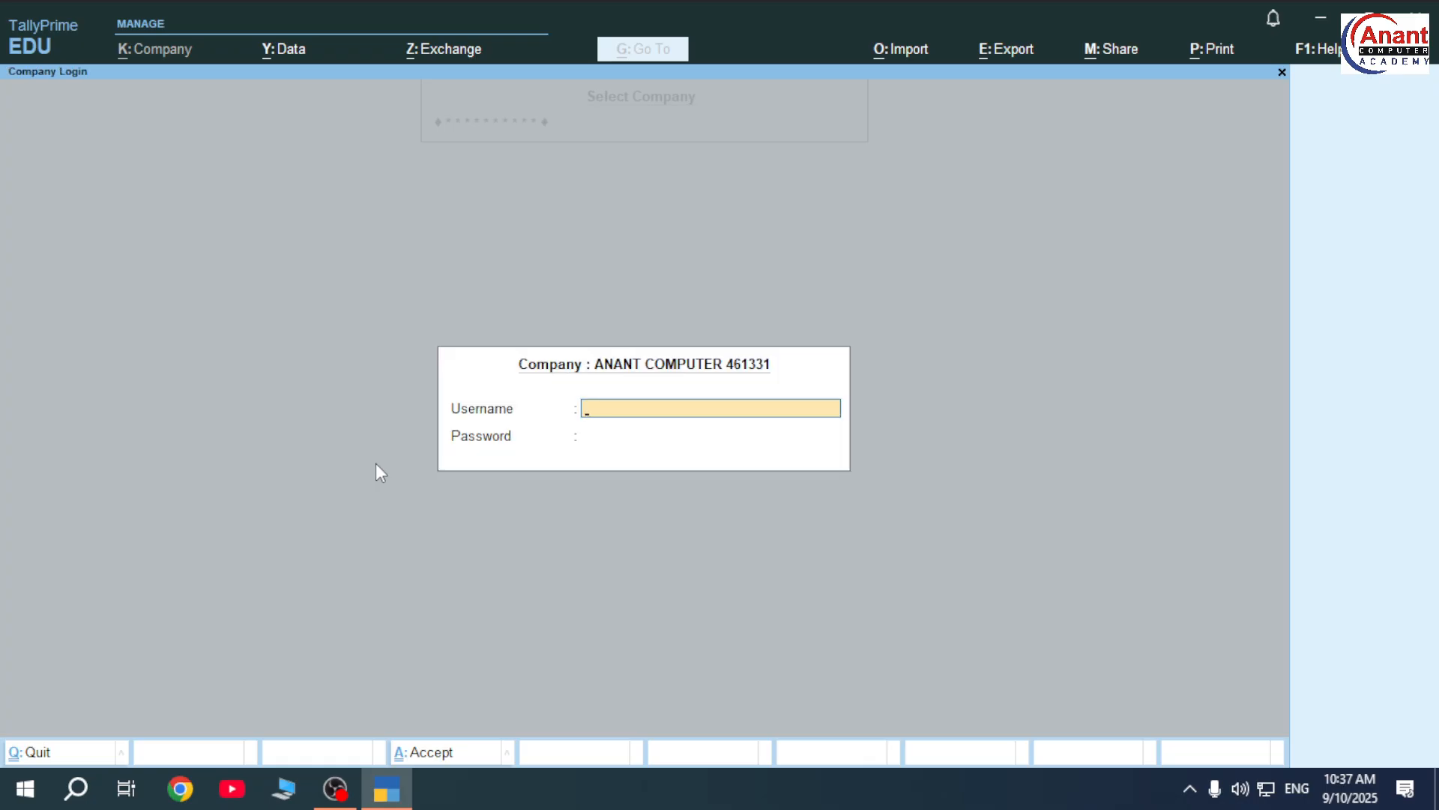
key("Return")
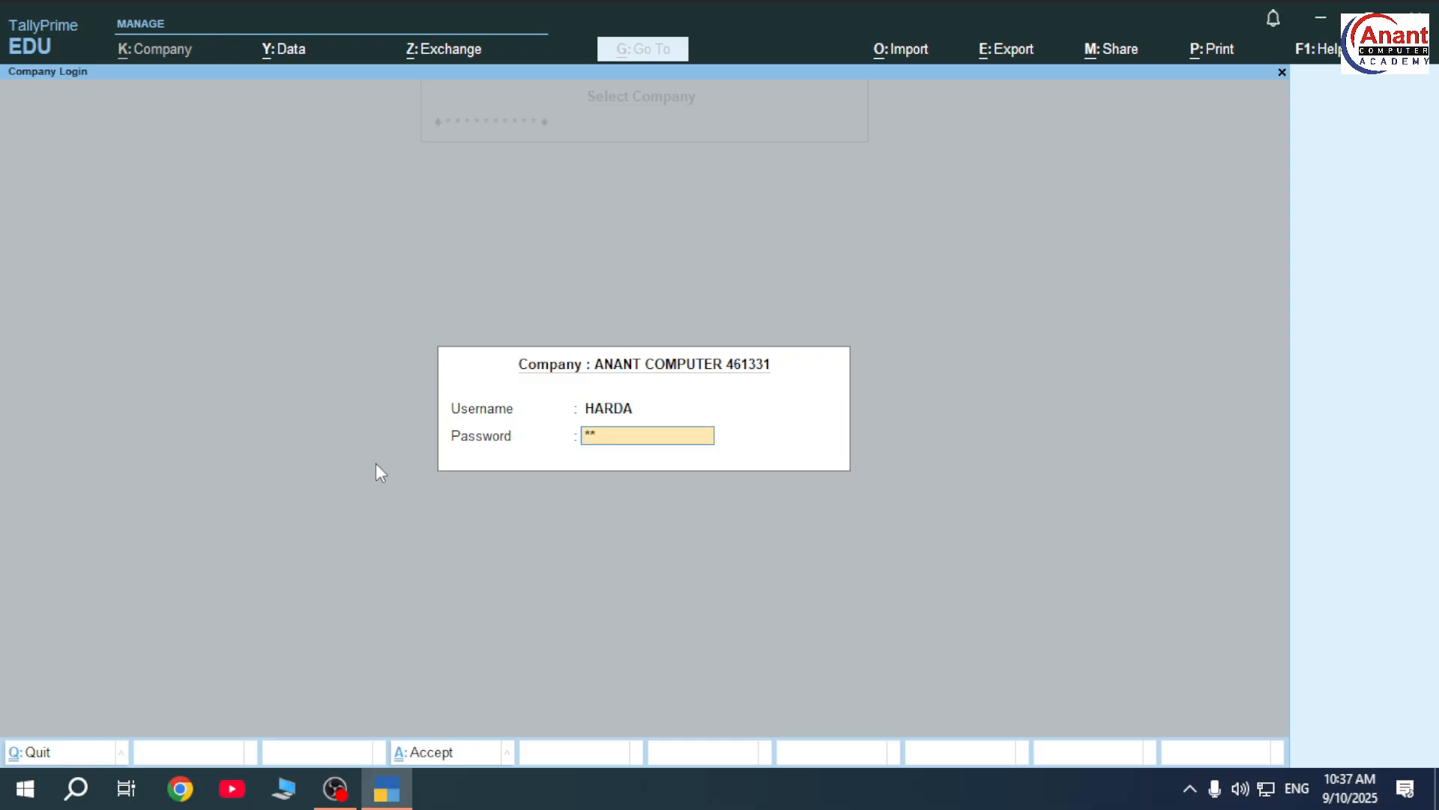
key("Return")
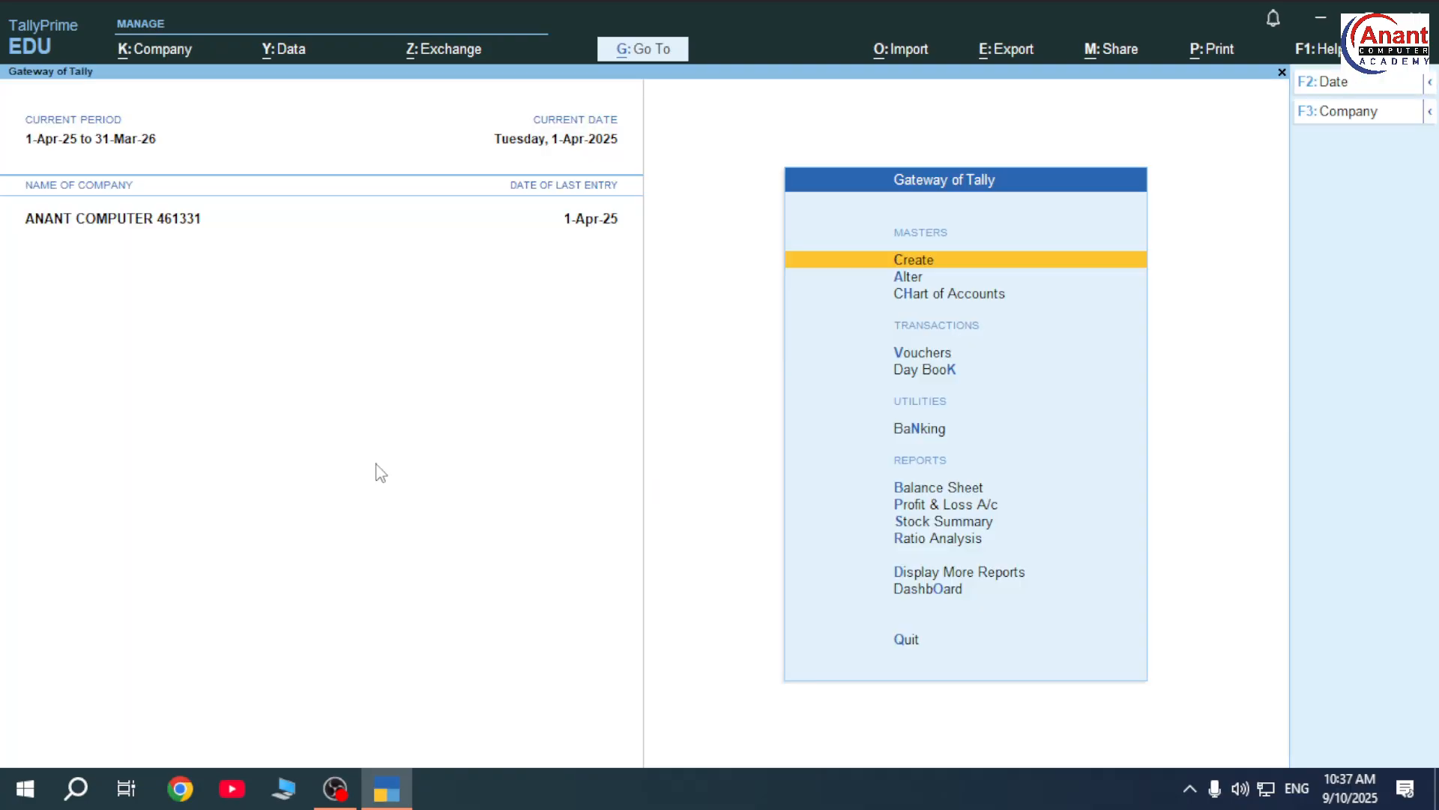
- Start Payment voucher No. 3 and bring up a new ledger form from its ledger list
key("Down")
key("Down")
key("Down")
key("Down")
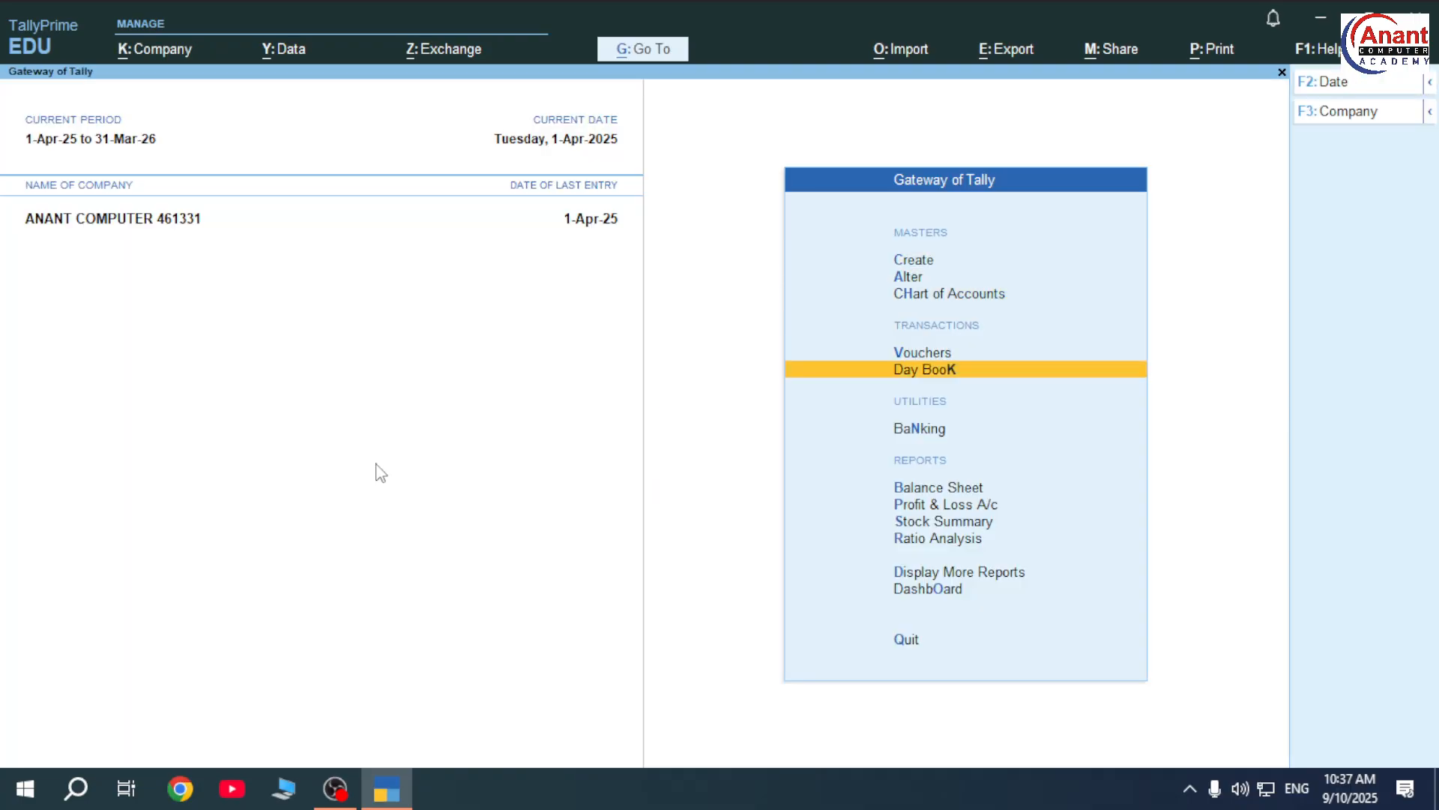
key("Up")
key("Return")
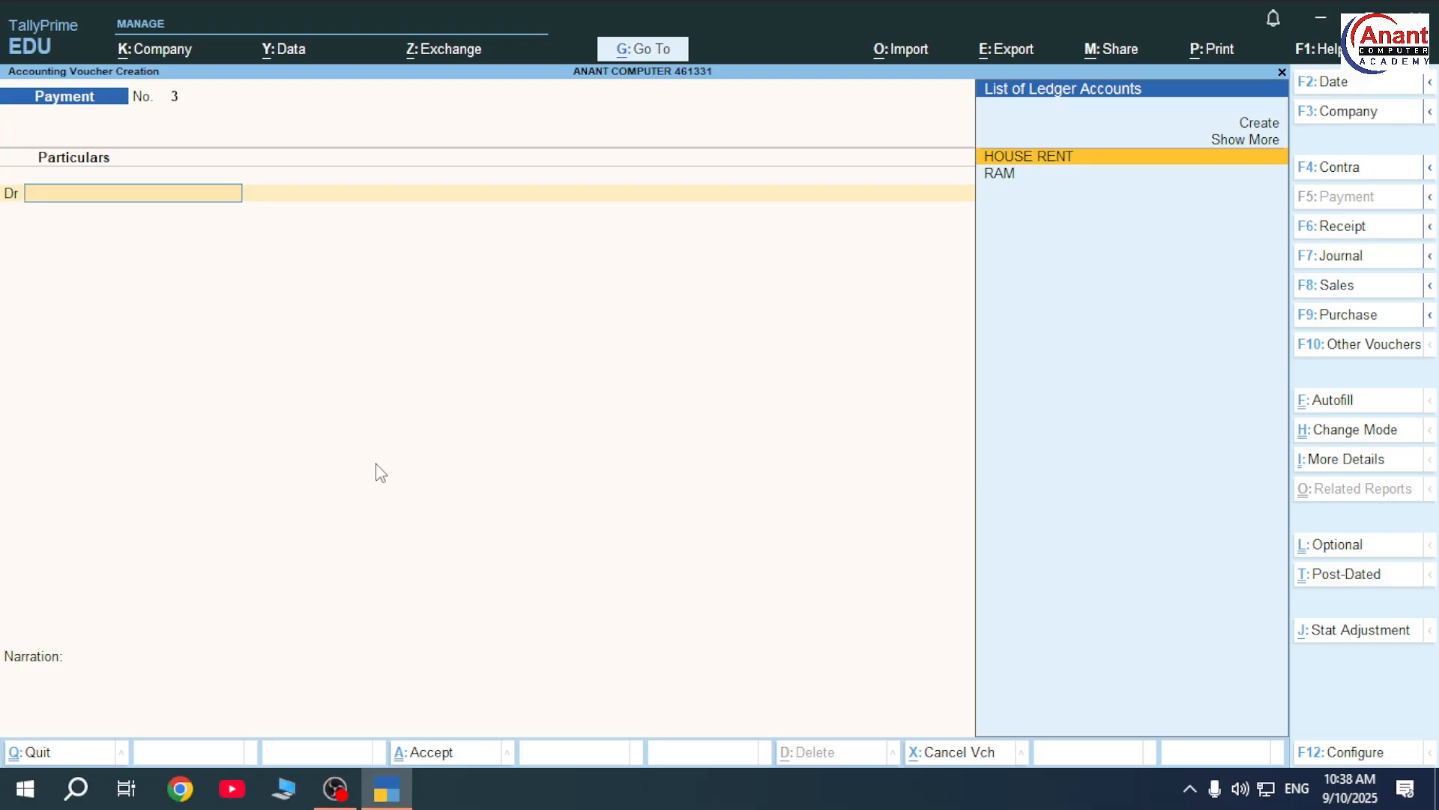
key("Up")
key("Up")
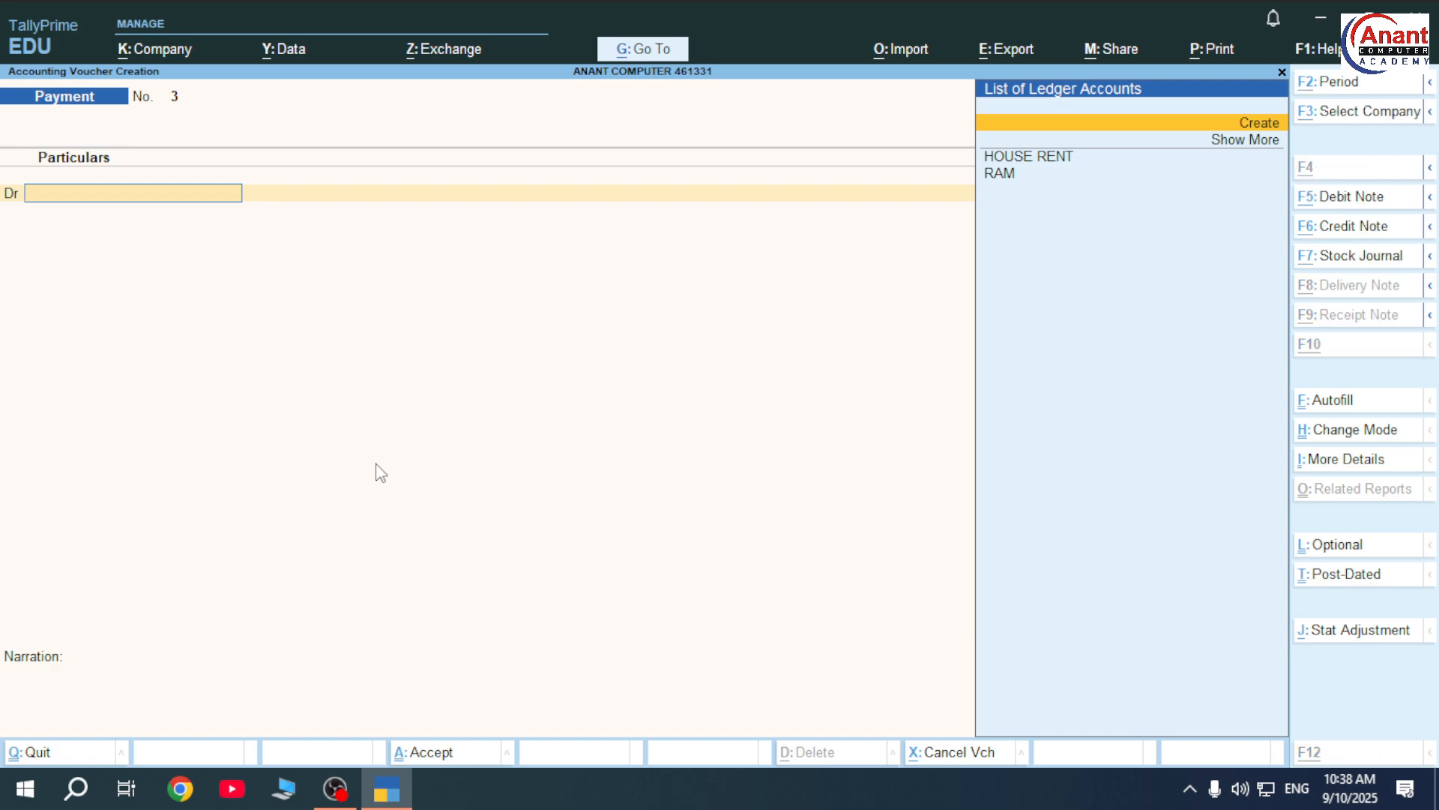
key("alt+c")
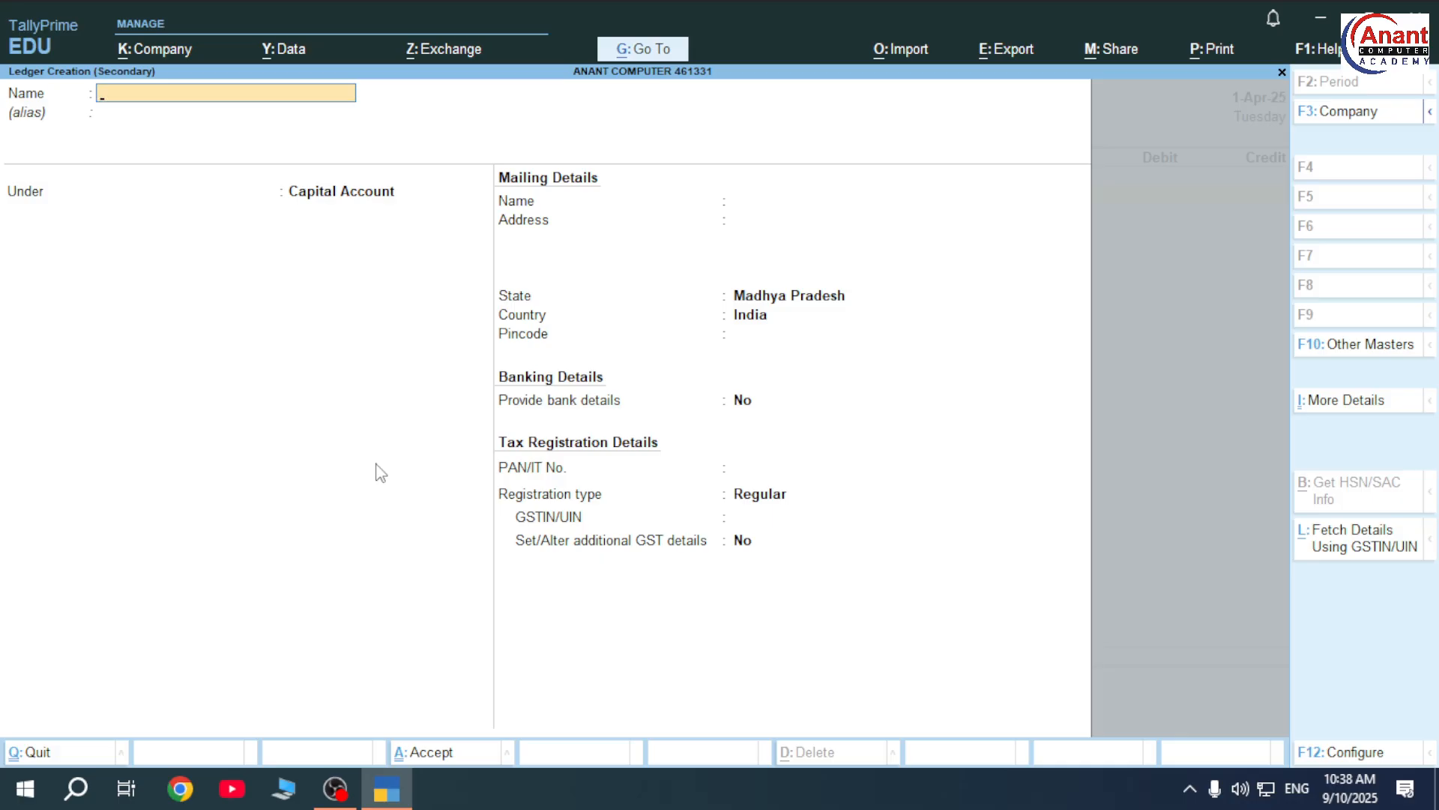
- Create and save the ELECTRICITY BILL ledger under Indirect Expenses as the debit ledger
type("ELECTRICITY BILL")
key("Return")
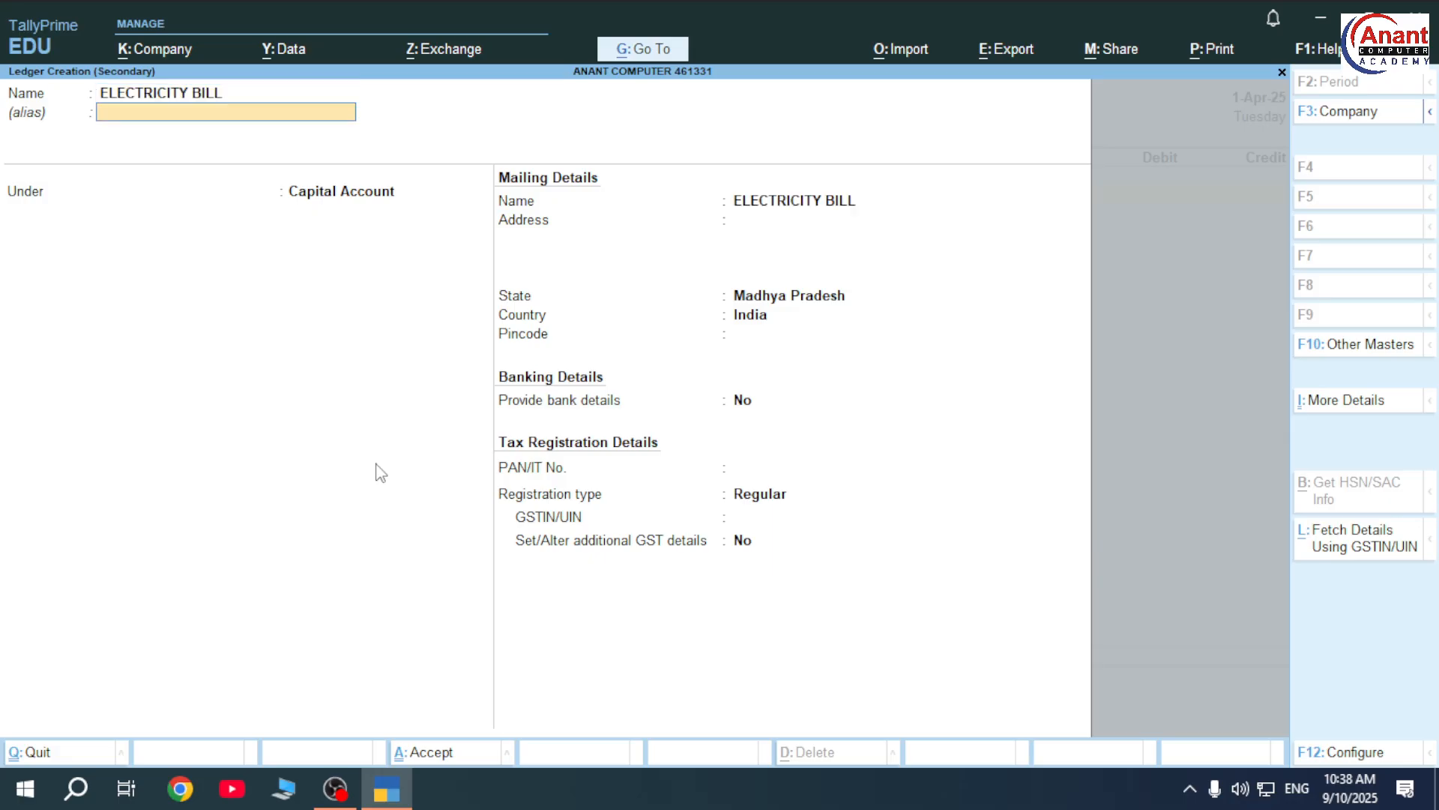
key("Return")
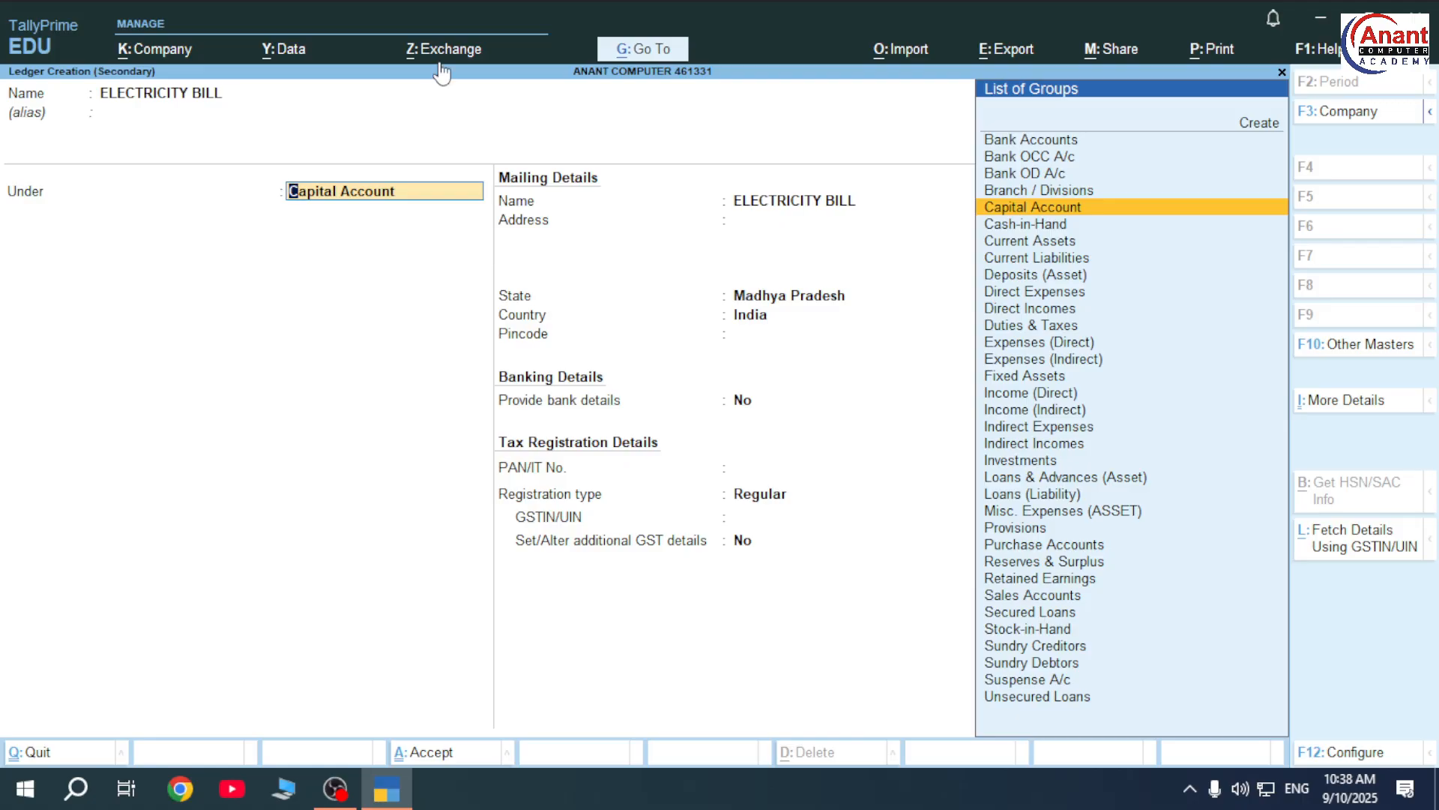
type("IN")
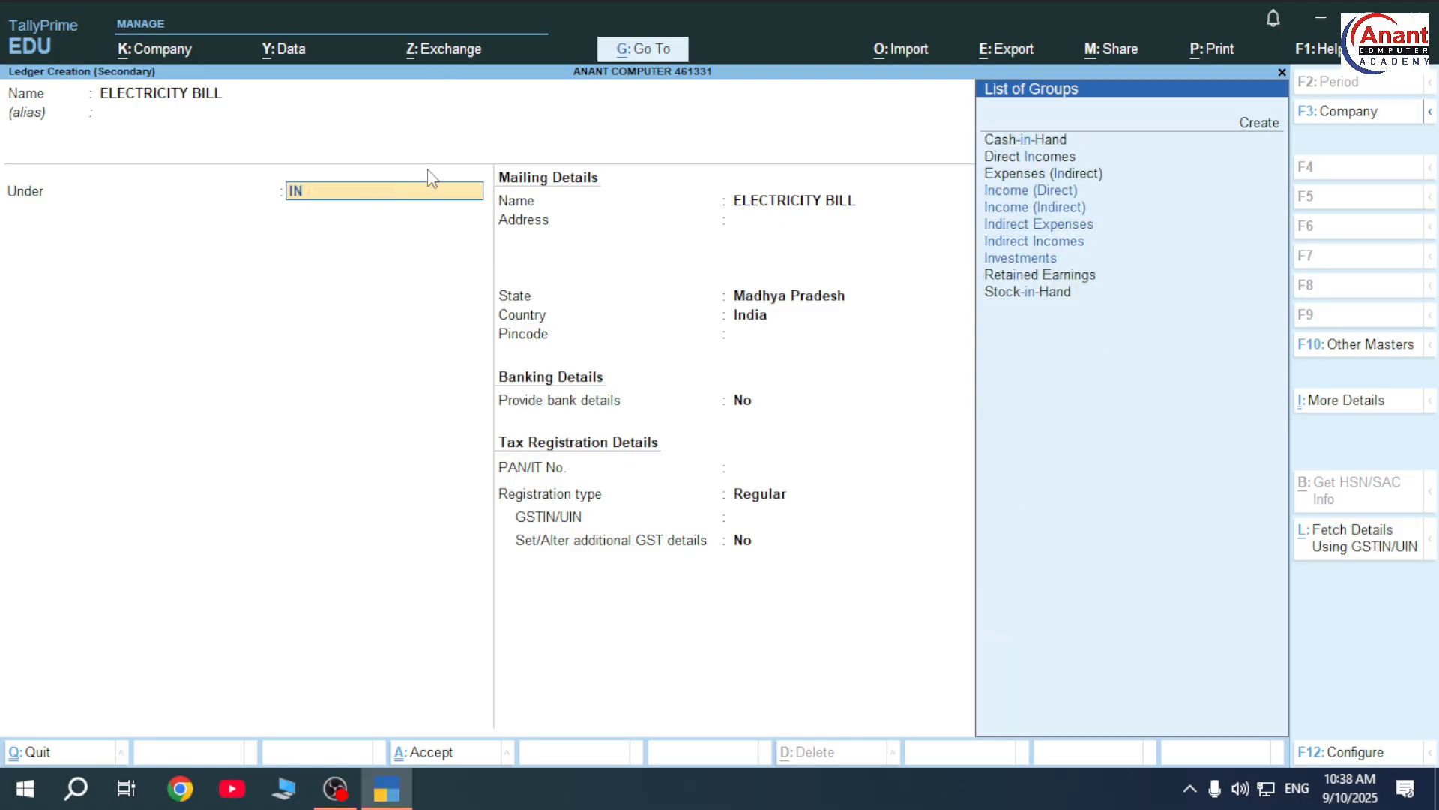
type("D")
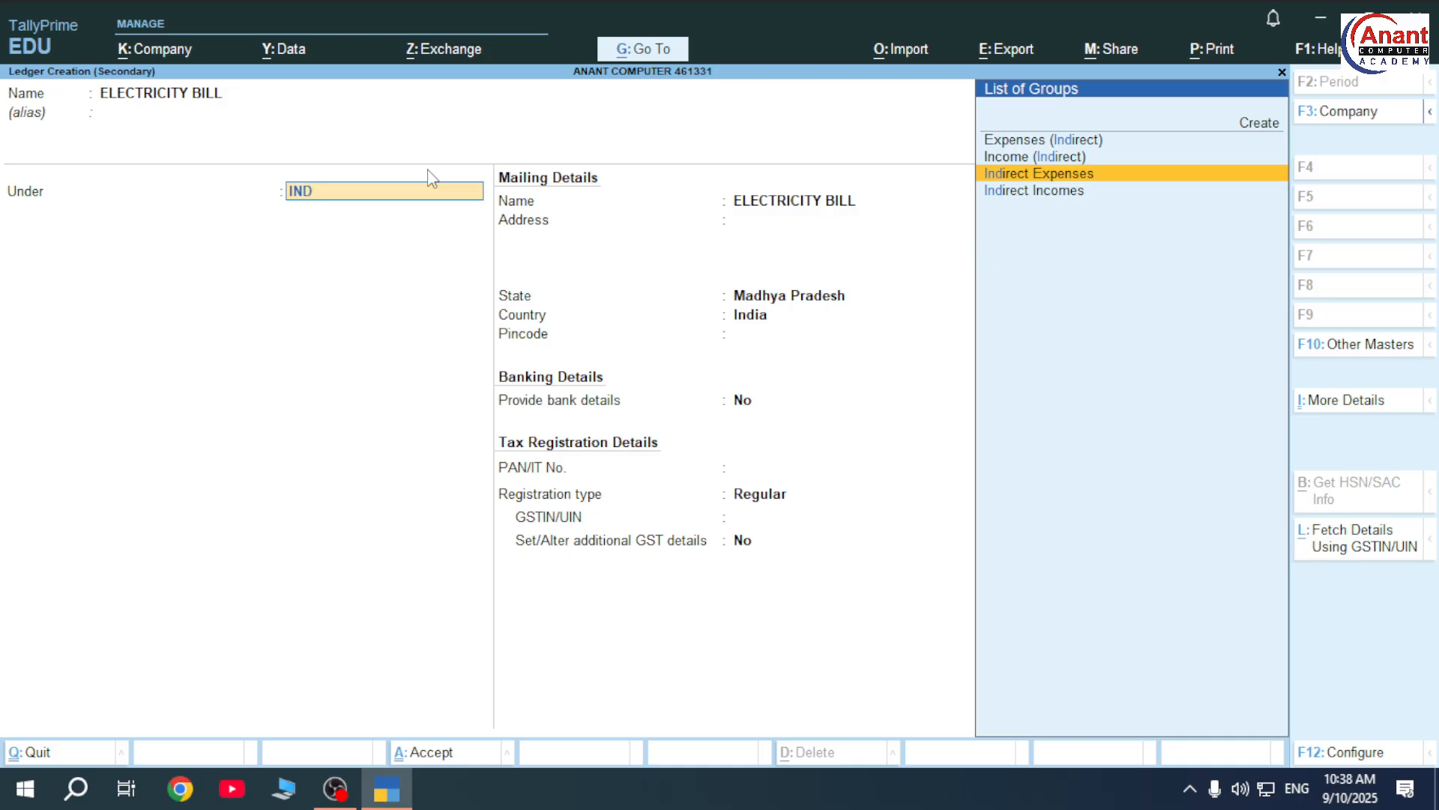
key("Return")
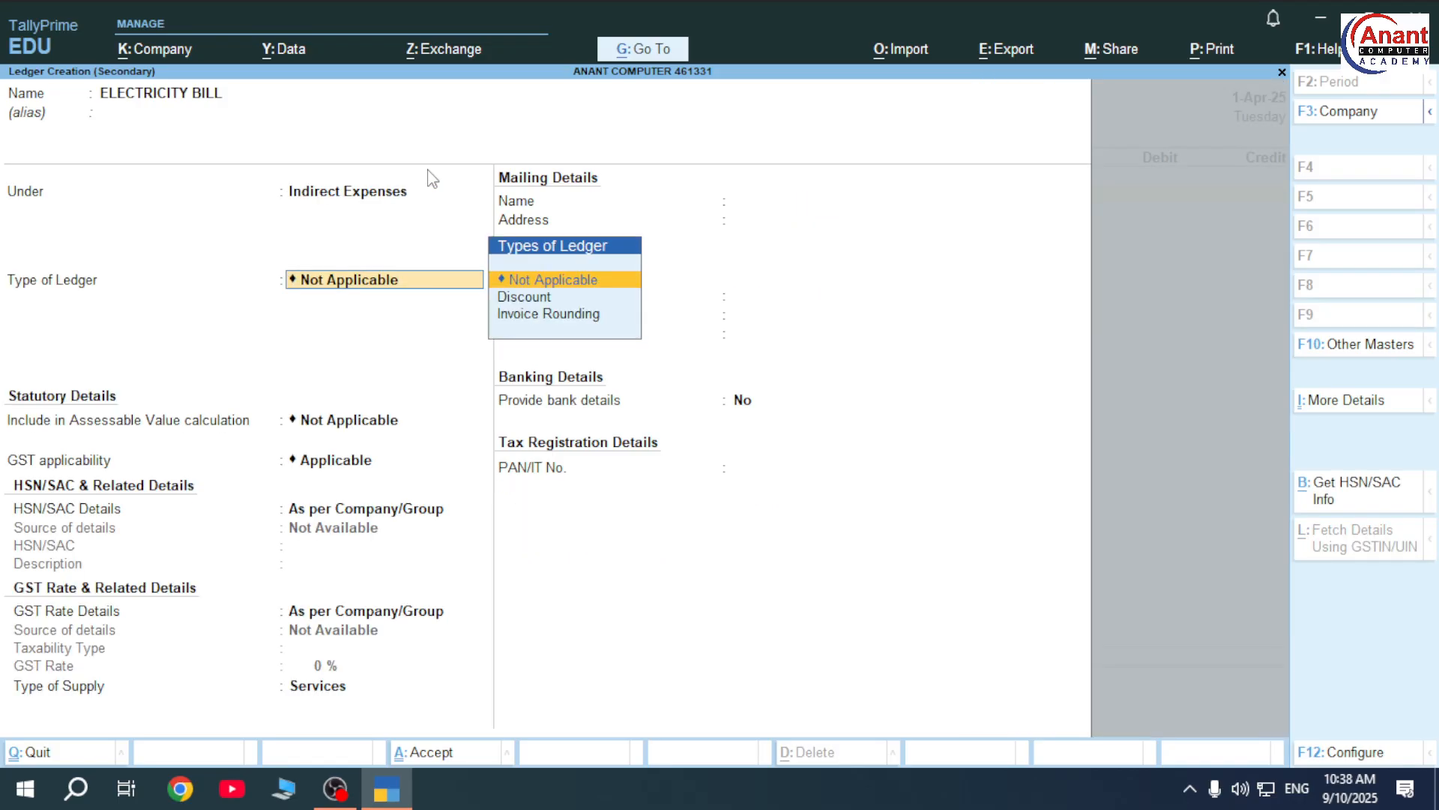
key("ctrl")
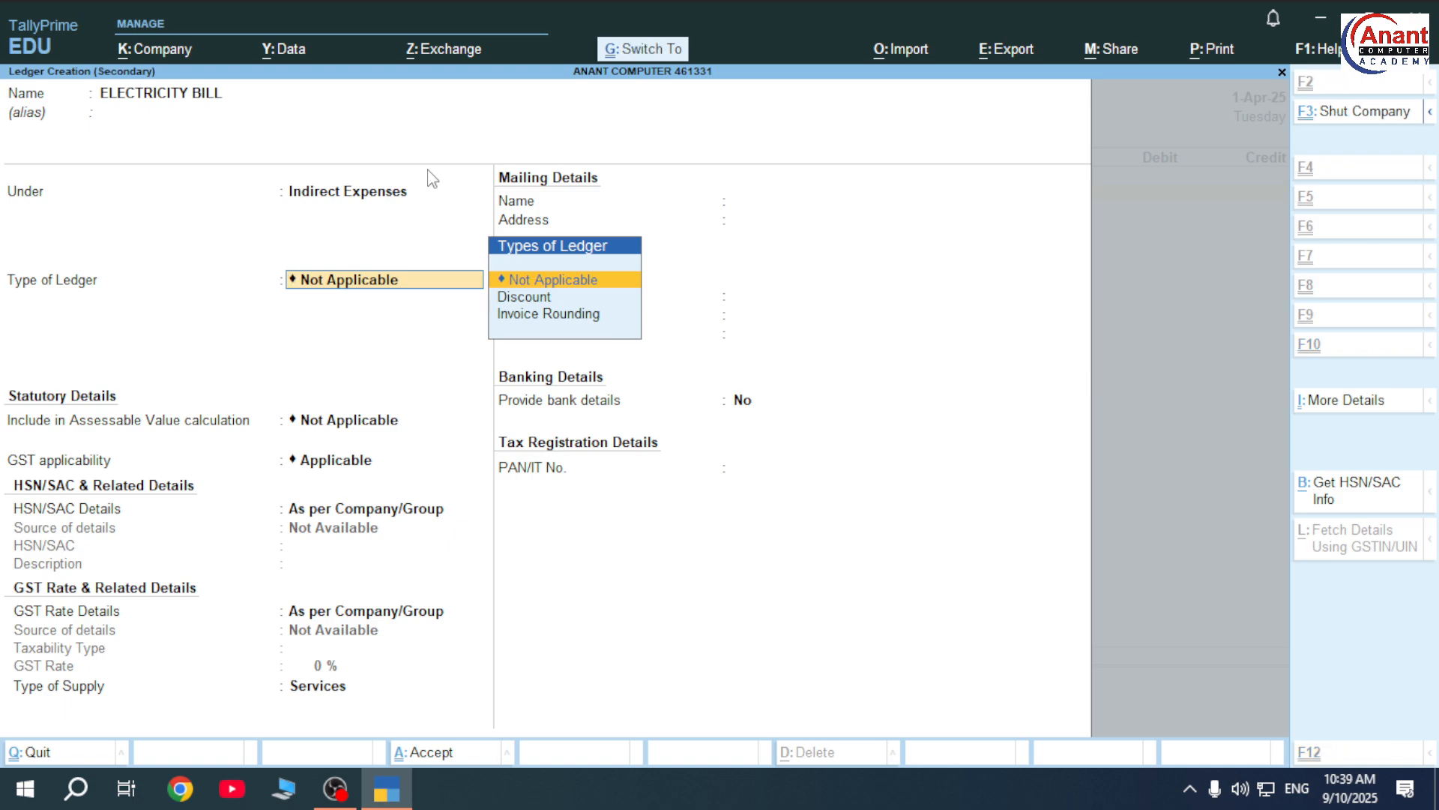
key("ctrl+a")
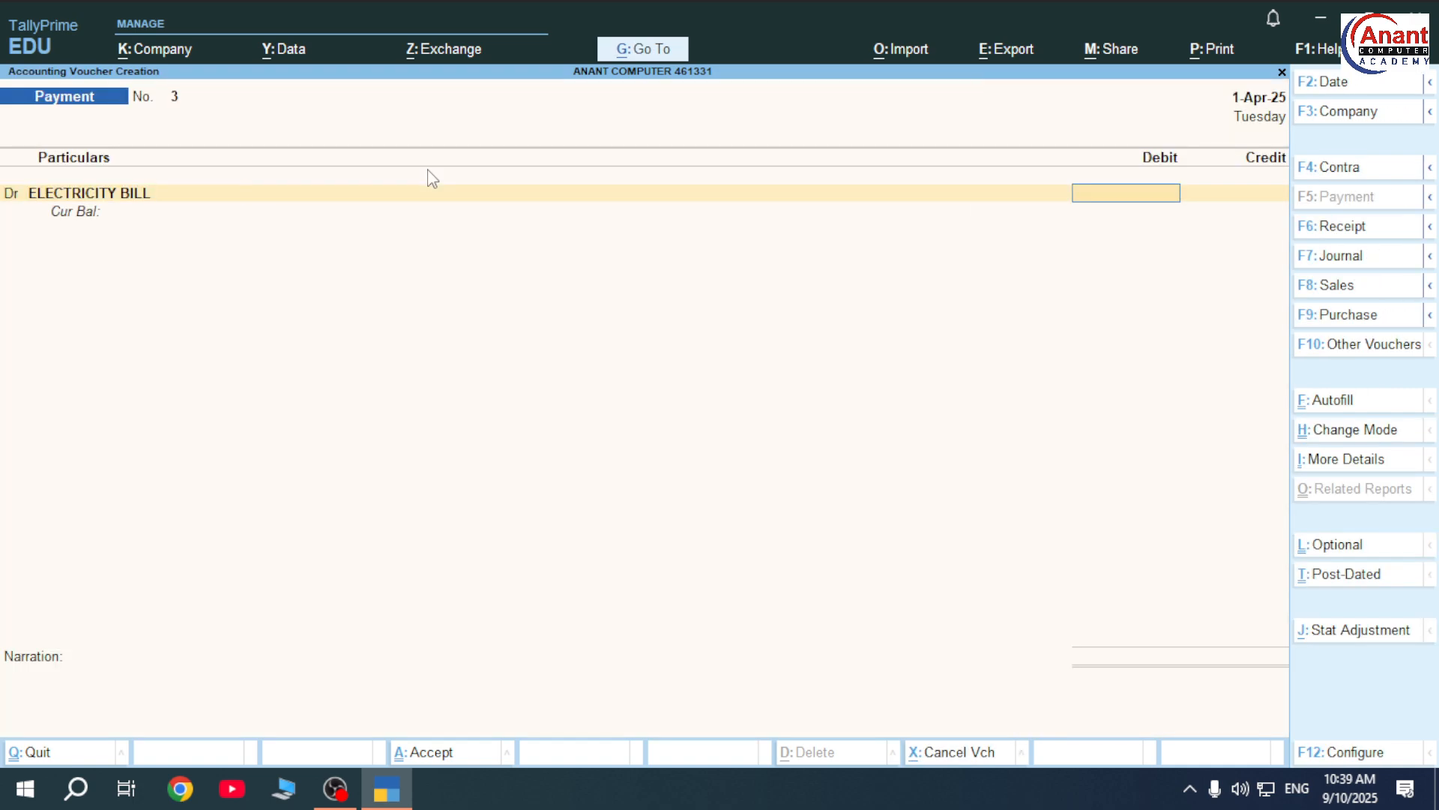
- Enter a 15,000 debit with Cash credited and save Payment voucher No. 3
type("15000")
key("Return")
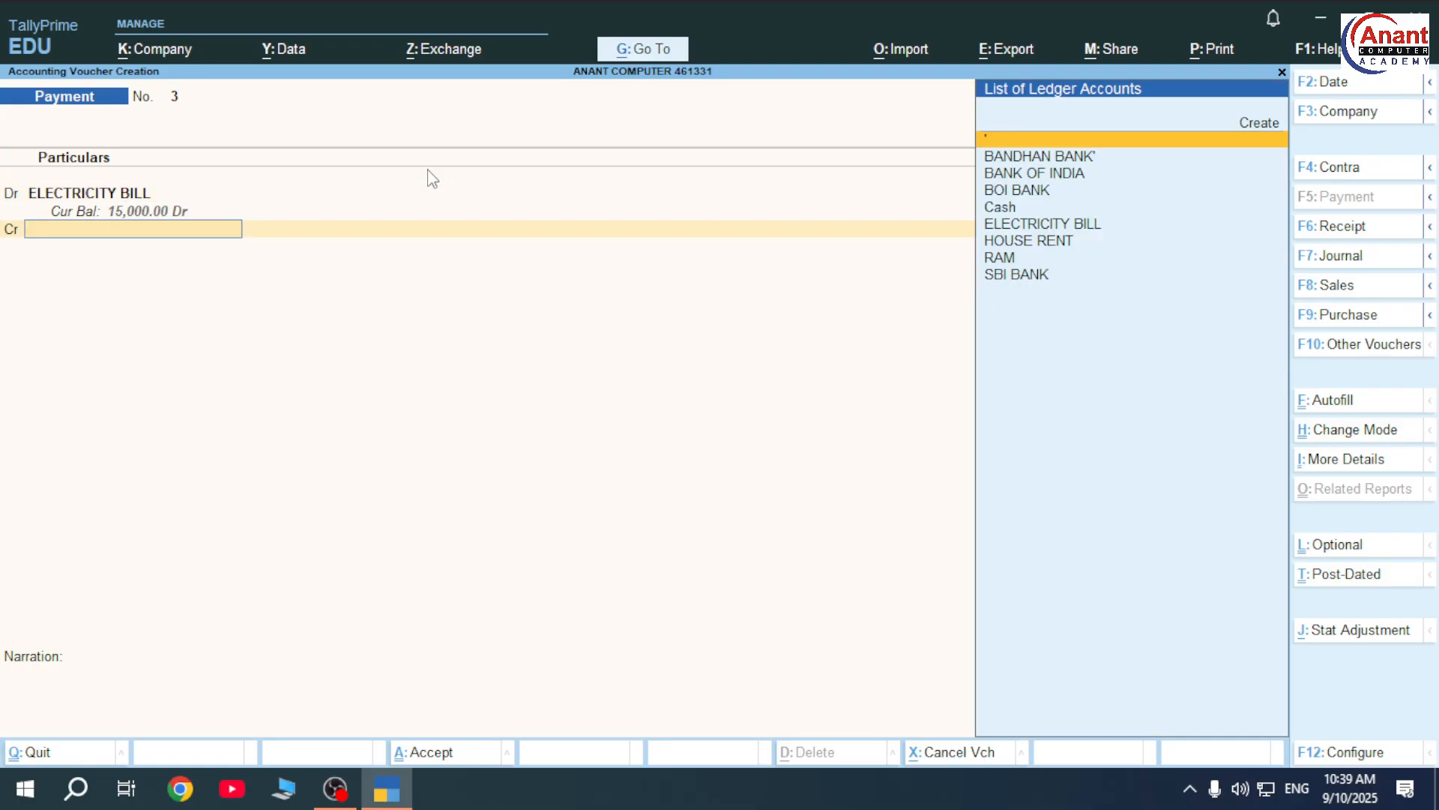
key("Down")
key("Down")
key("Down")
key("Down")
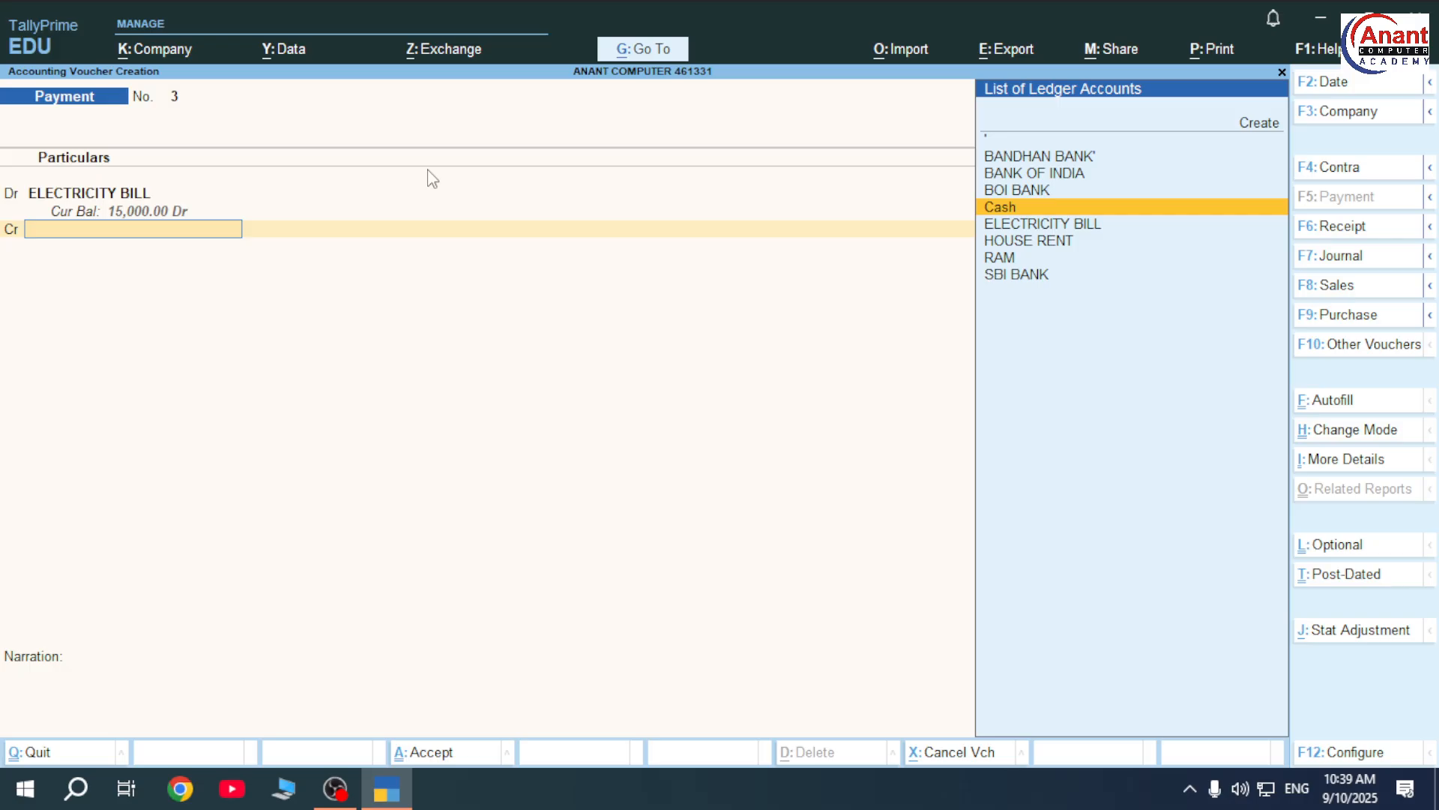
key("Return")
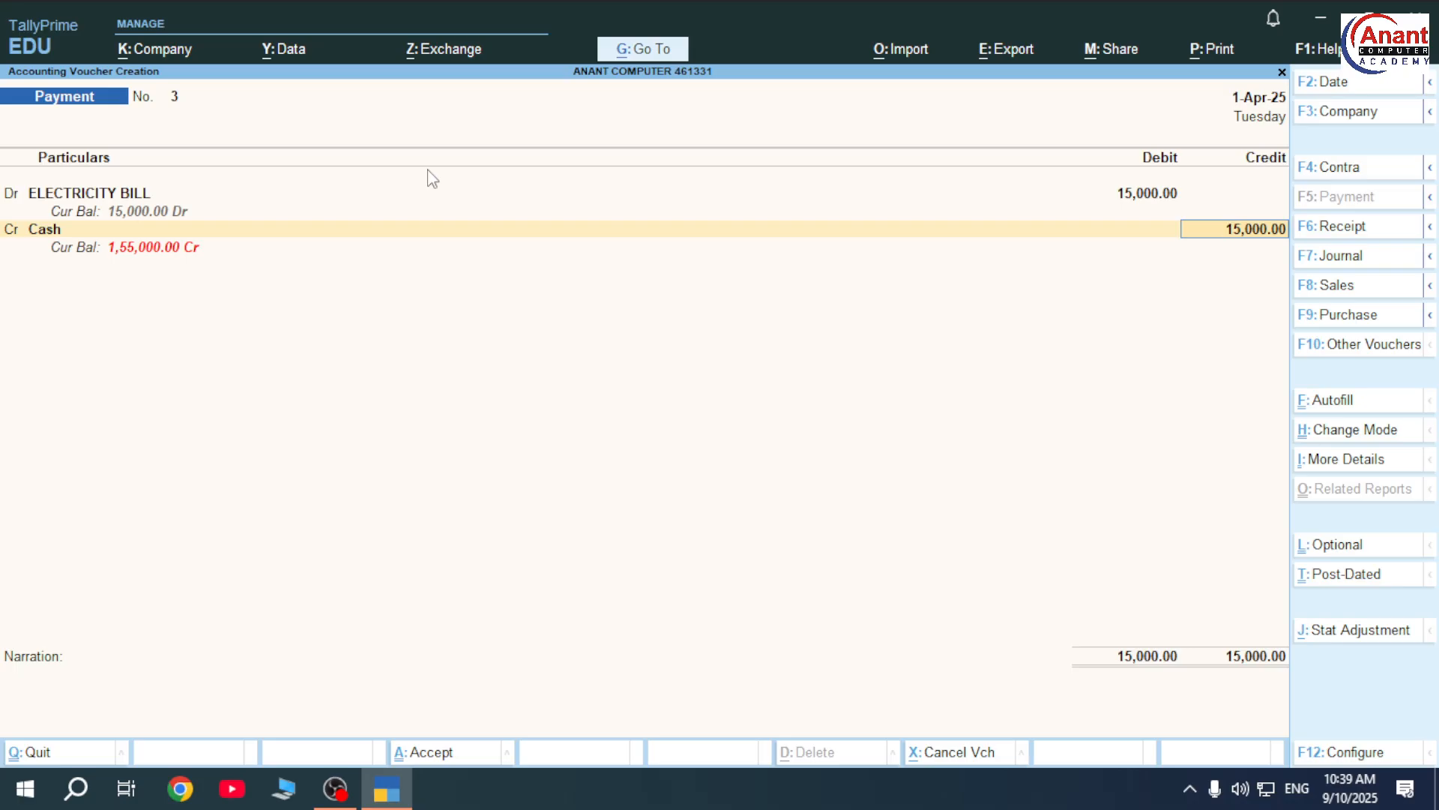
key("ctrl")
key("ctrl+a")
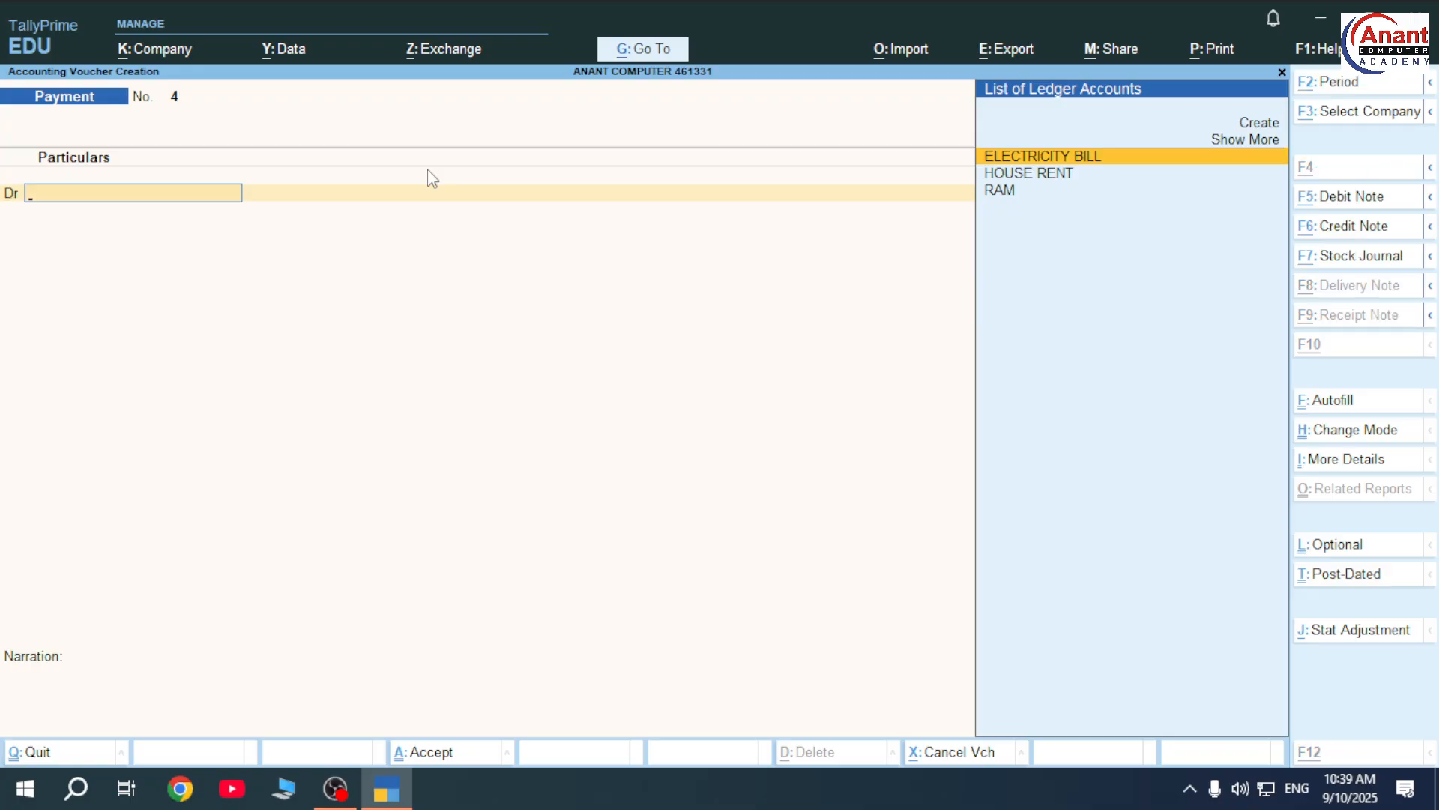
key("alt+c")
- Create and save a ledger named LIC under the Investments group
type("LI")
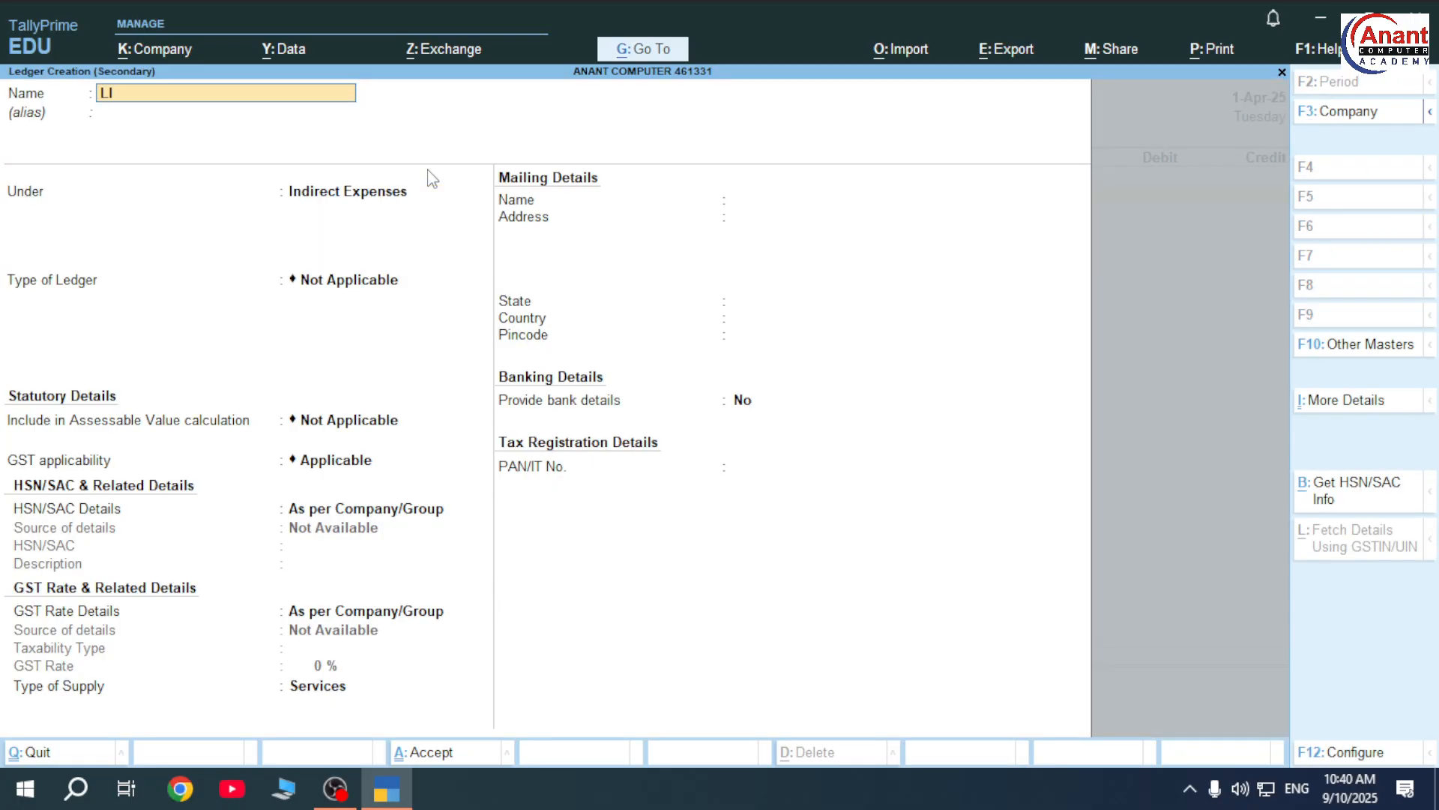
type("C")
key("Return")
key("Return")
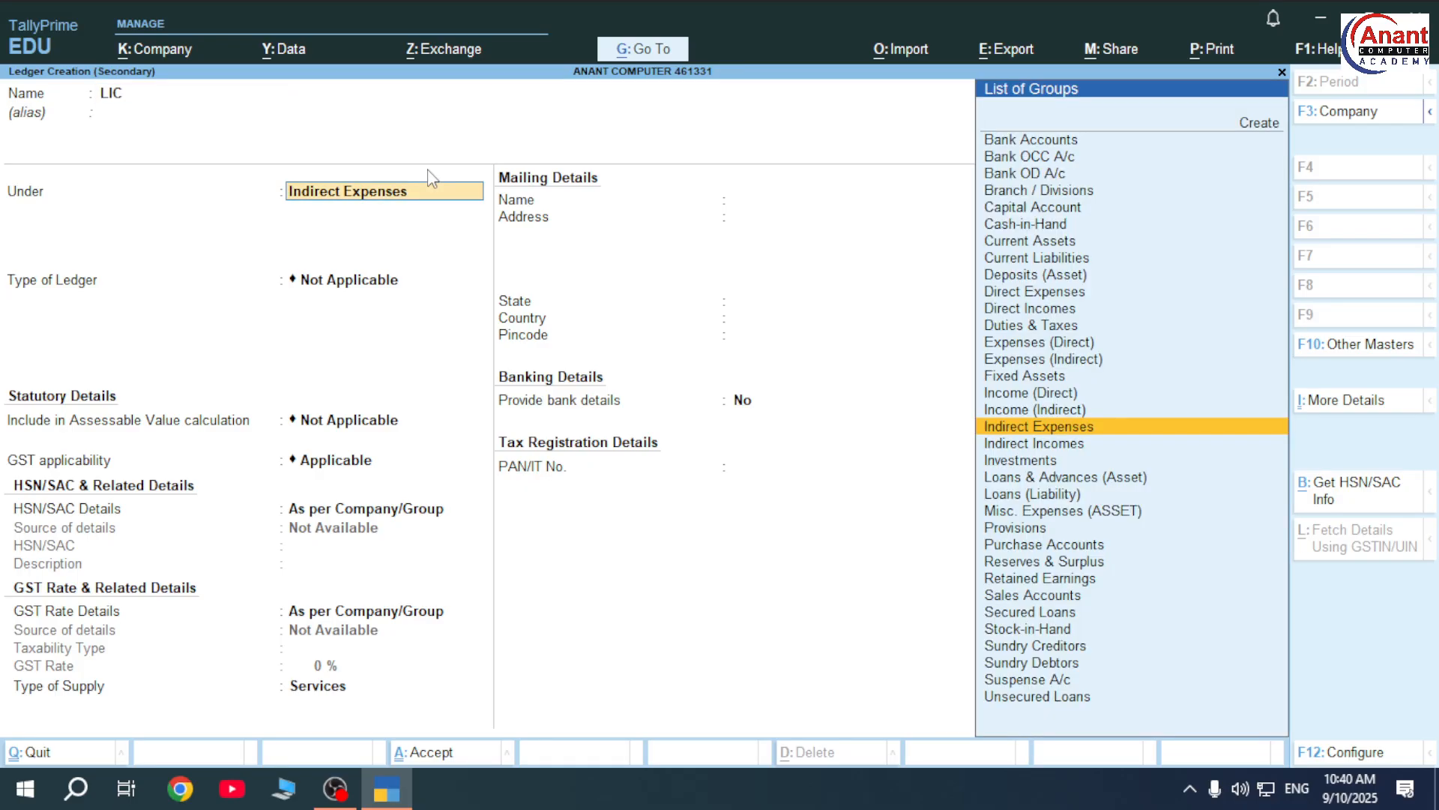
type("I")
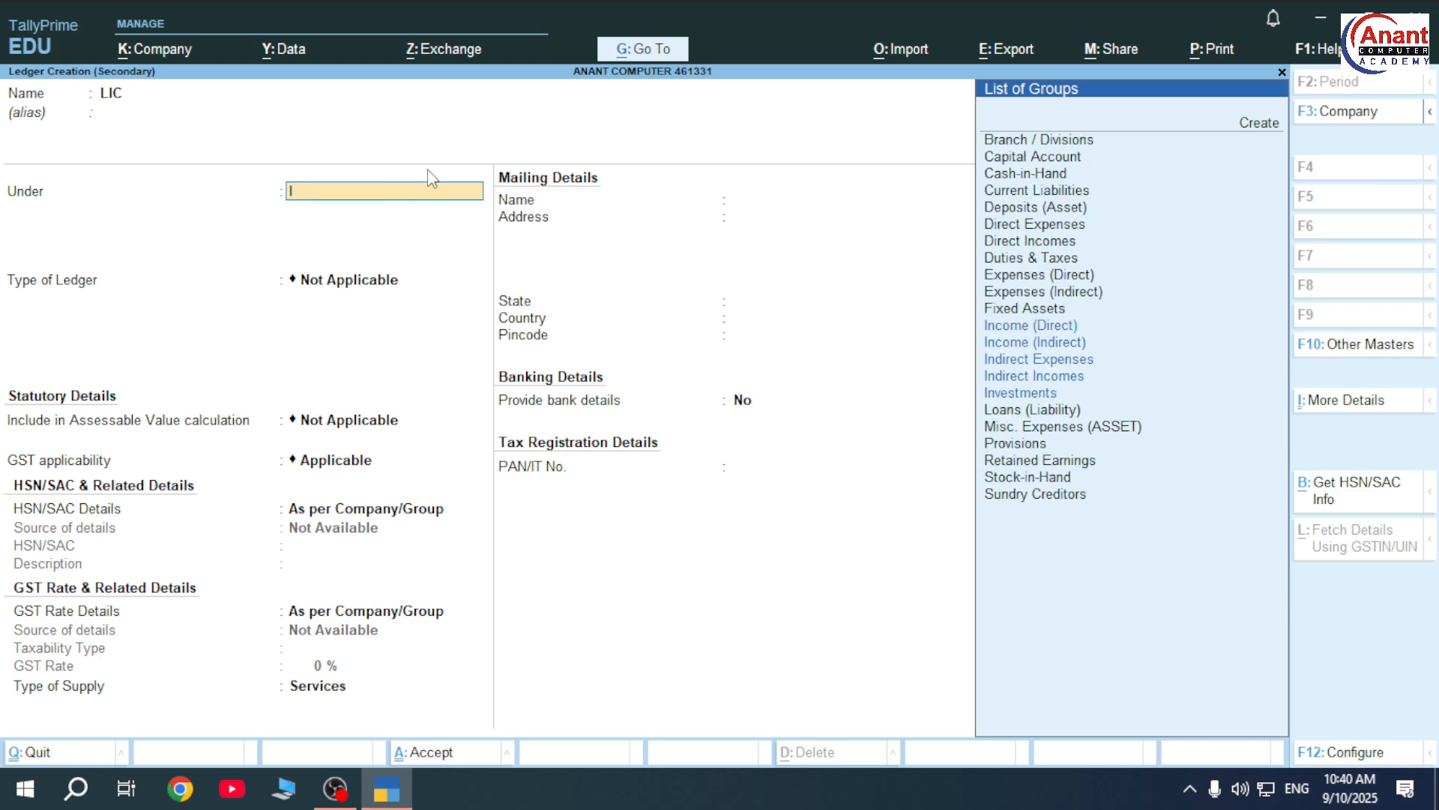
type("NV")
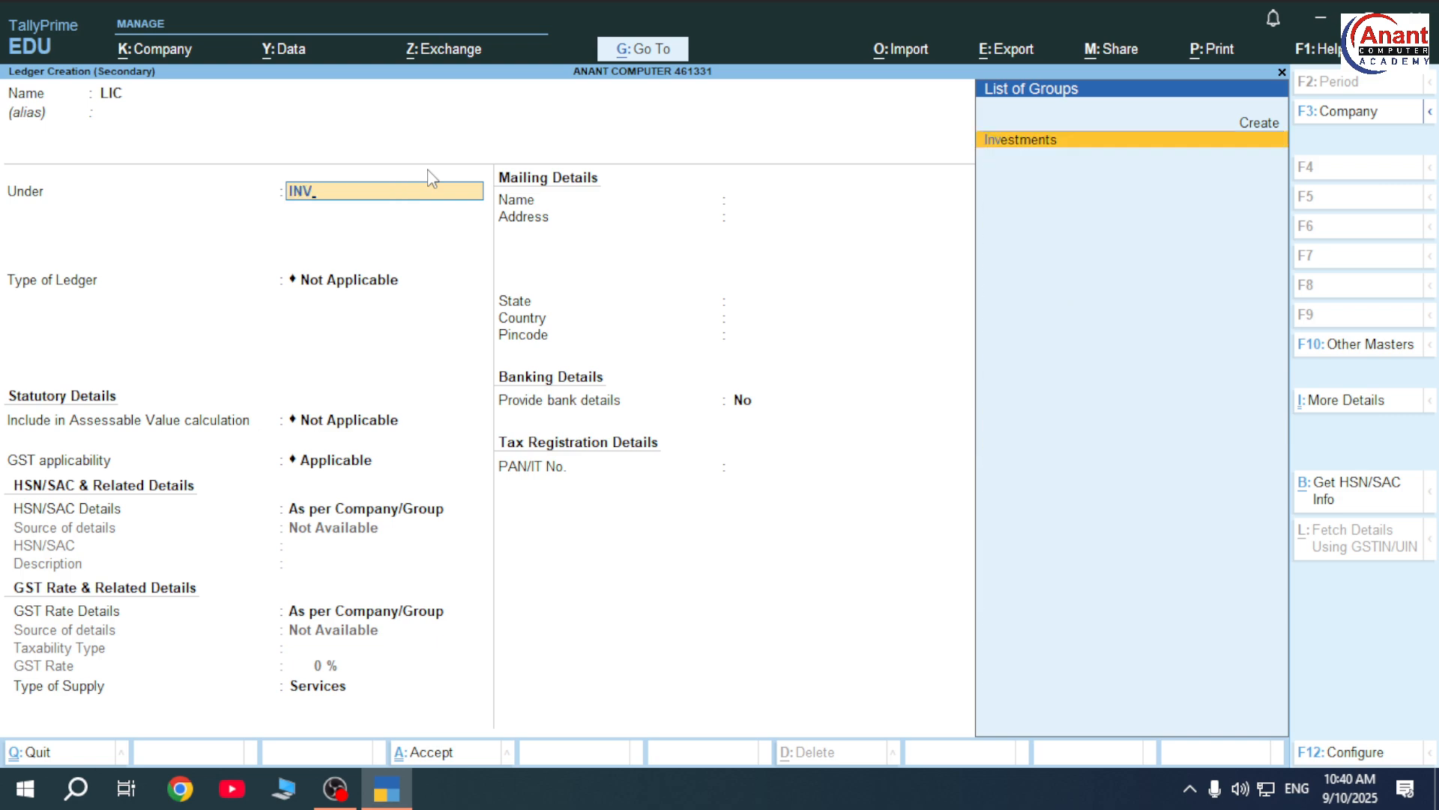
key("Return")
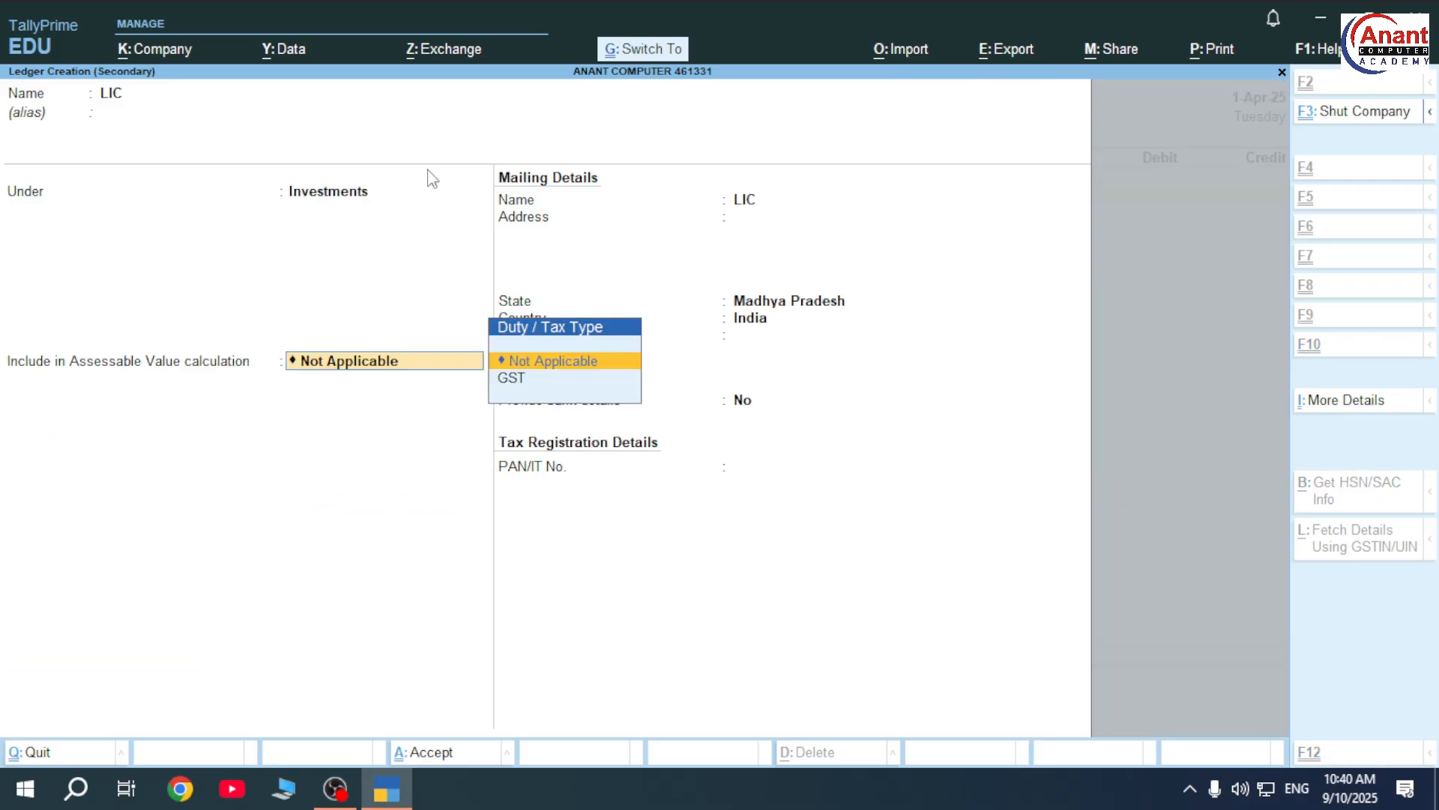
key("ctrl+a")
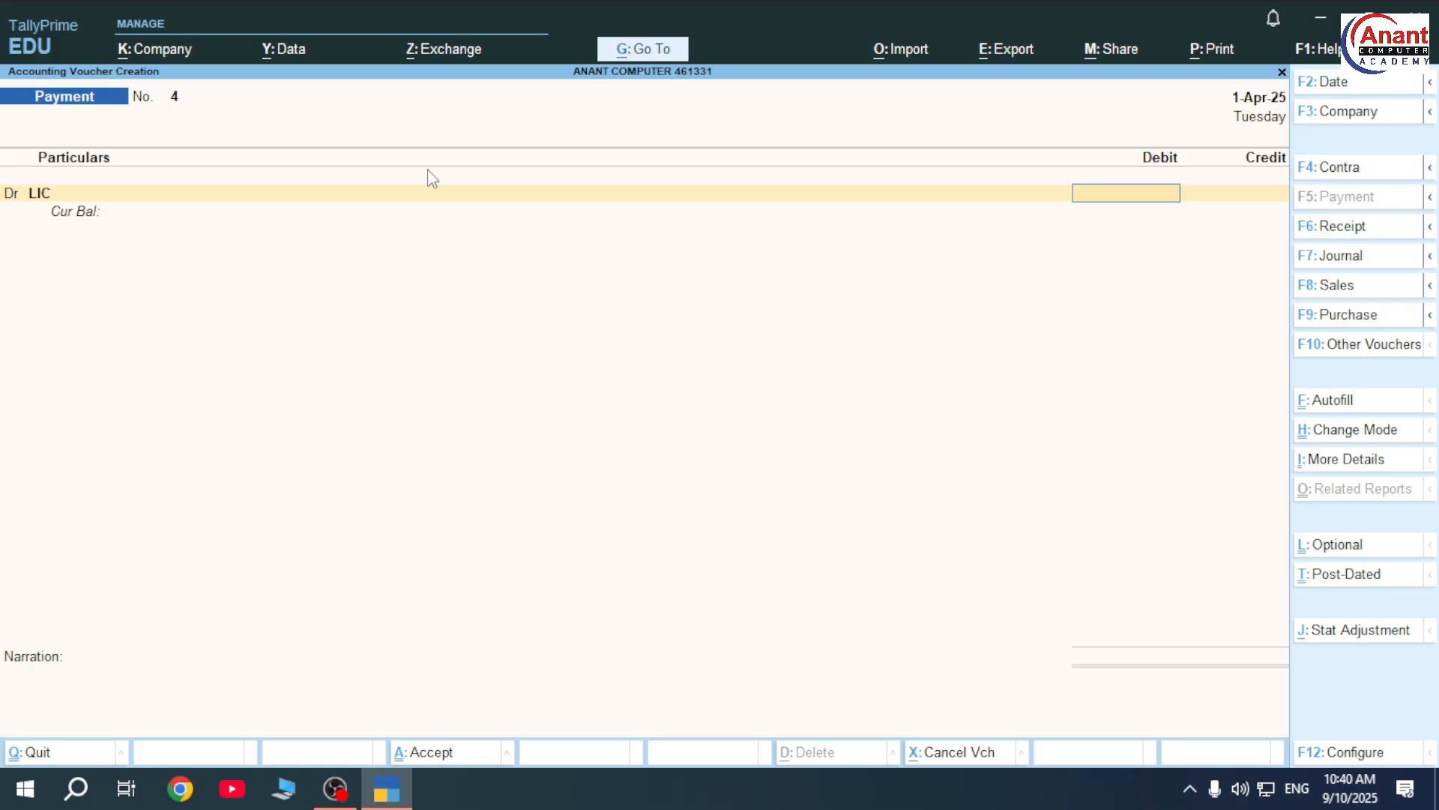
- Debit LIC 1,00,000, credit Cash, and save Payment voucher No. 4
type("100000")
key("Return")
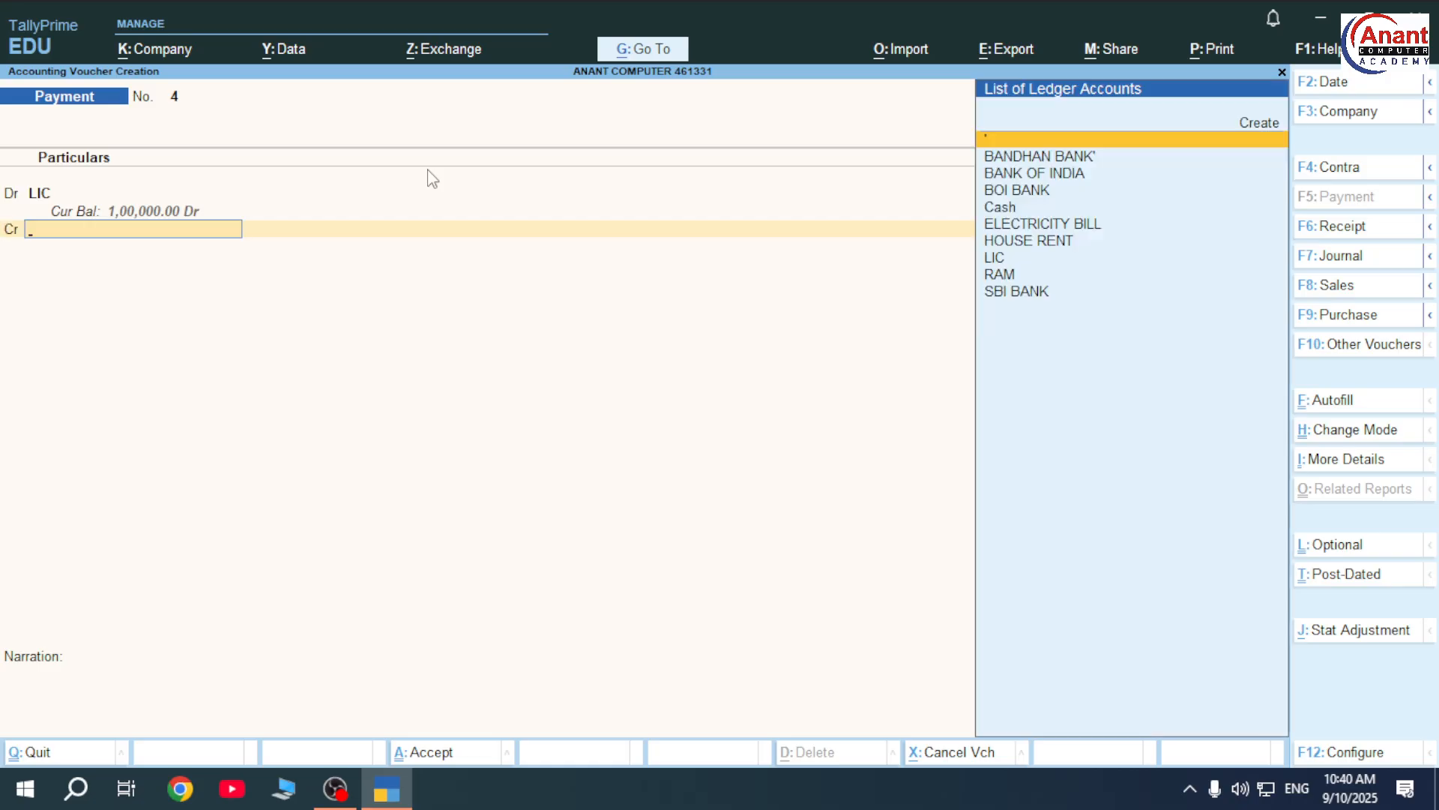
key("Down")
key("Down")
key("Down")
key("Down")
key("Return")
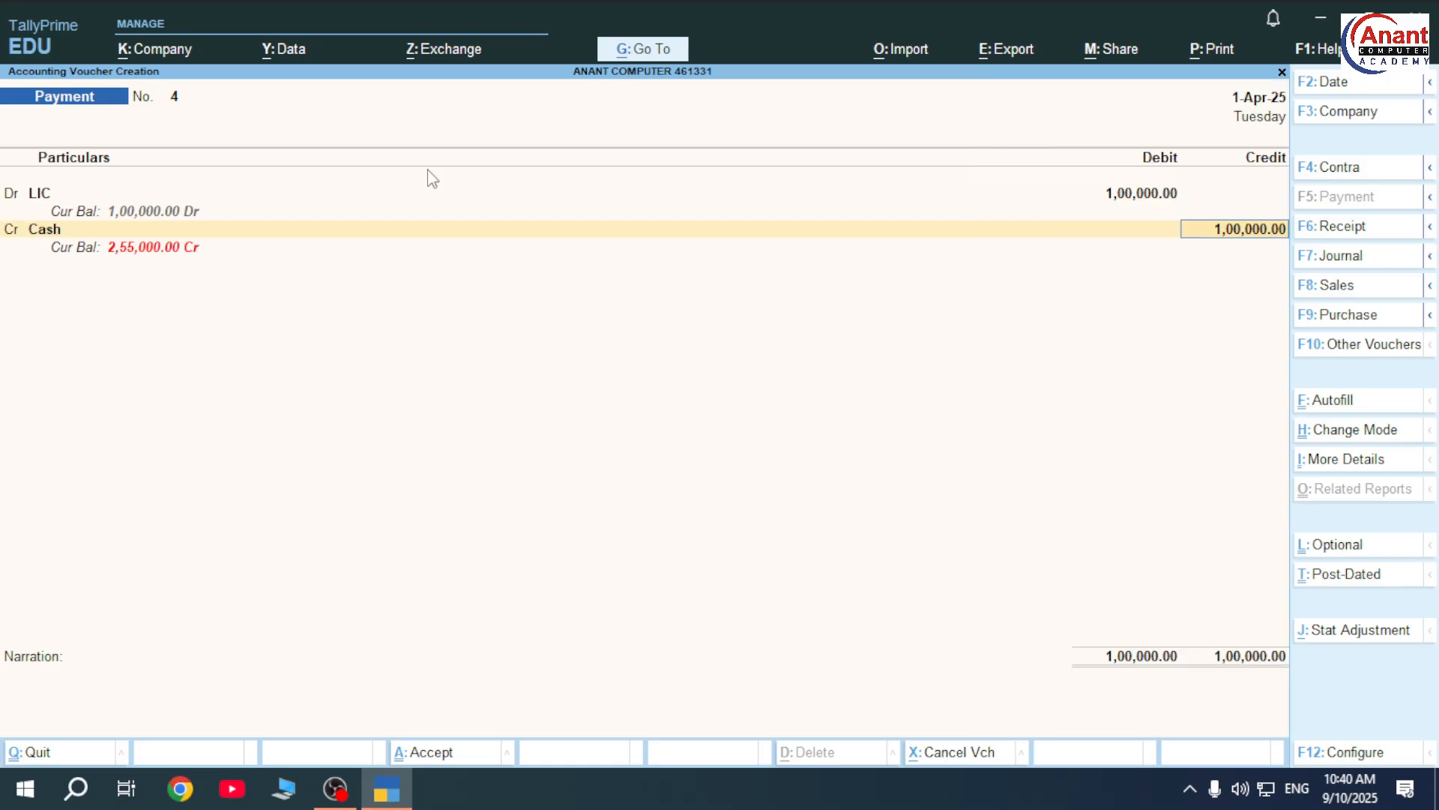
key("ctrl+a")
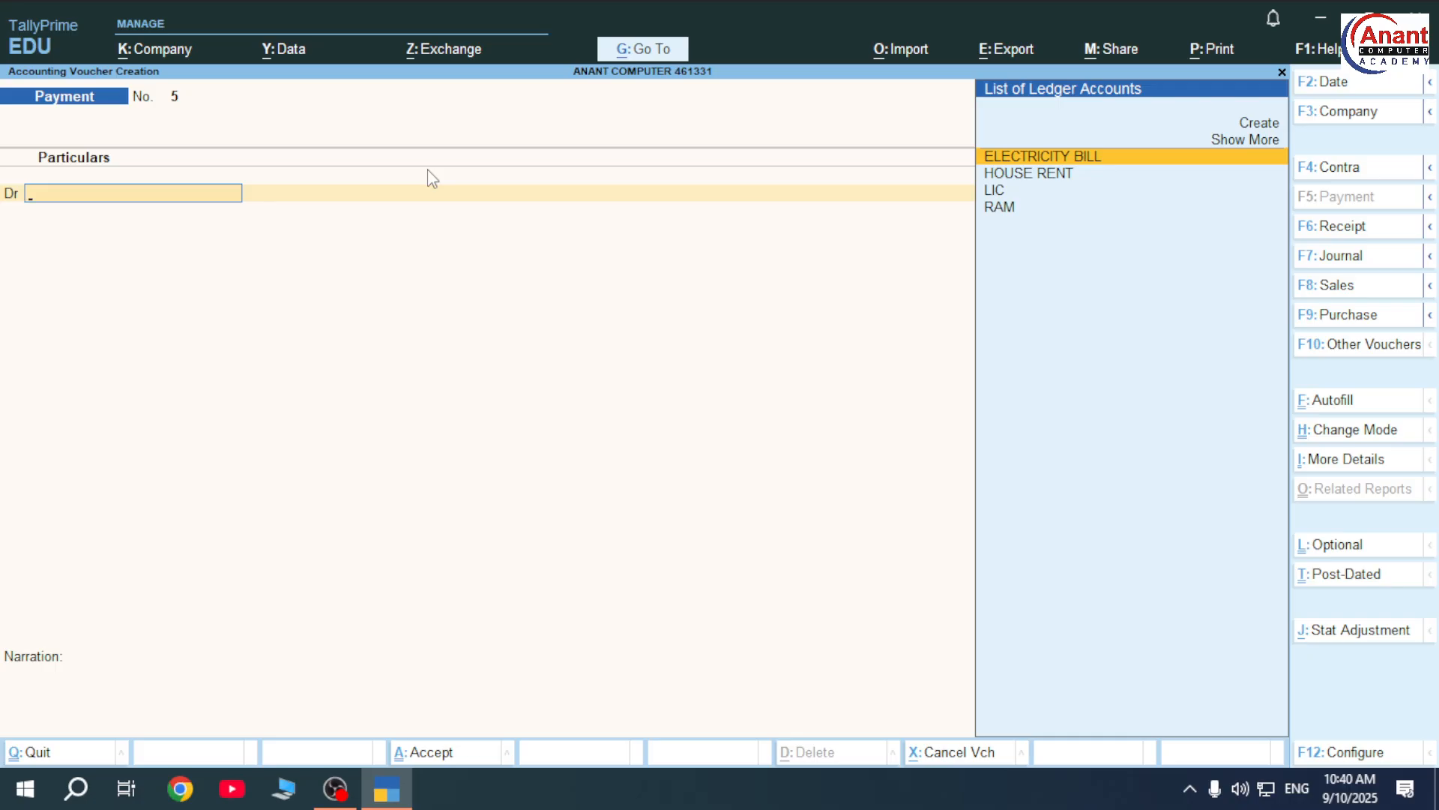
- Bring back saved Payment No. 4 in alteration mode and go to its debit ledger
key("Page_Up")
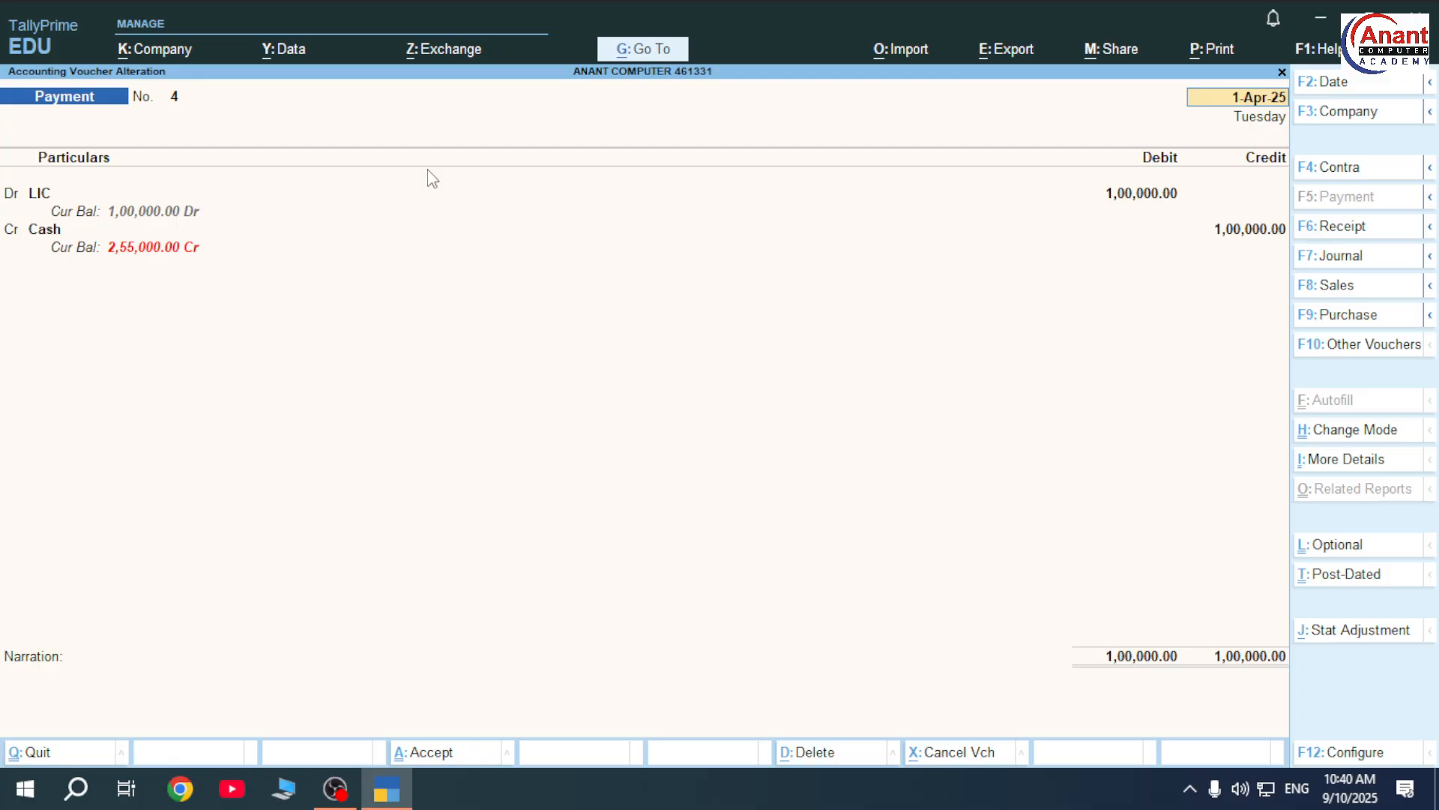
key("Return")
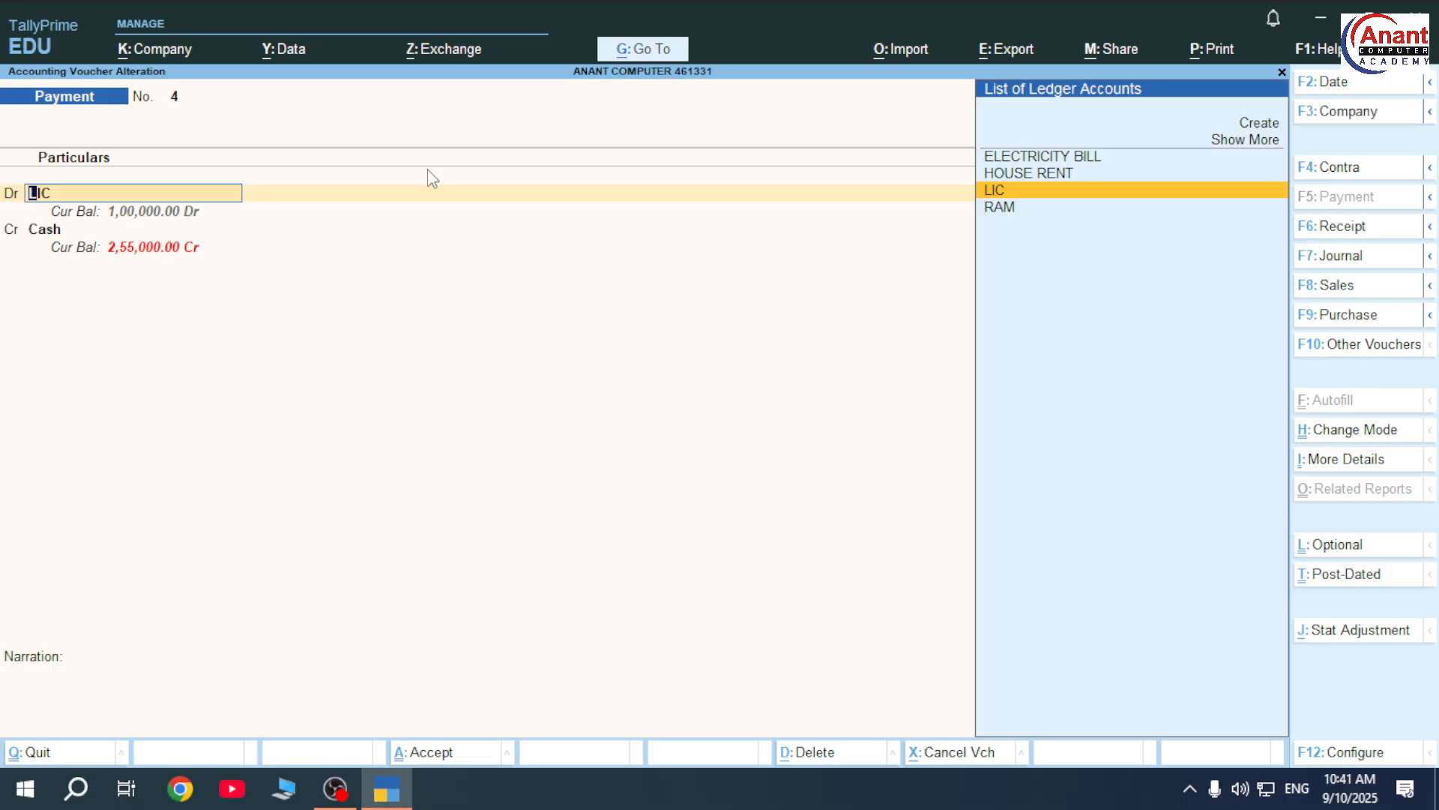
key("d")
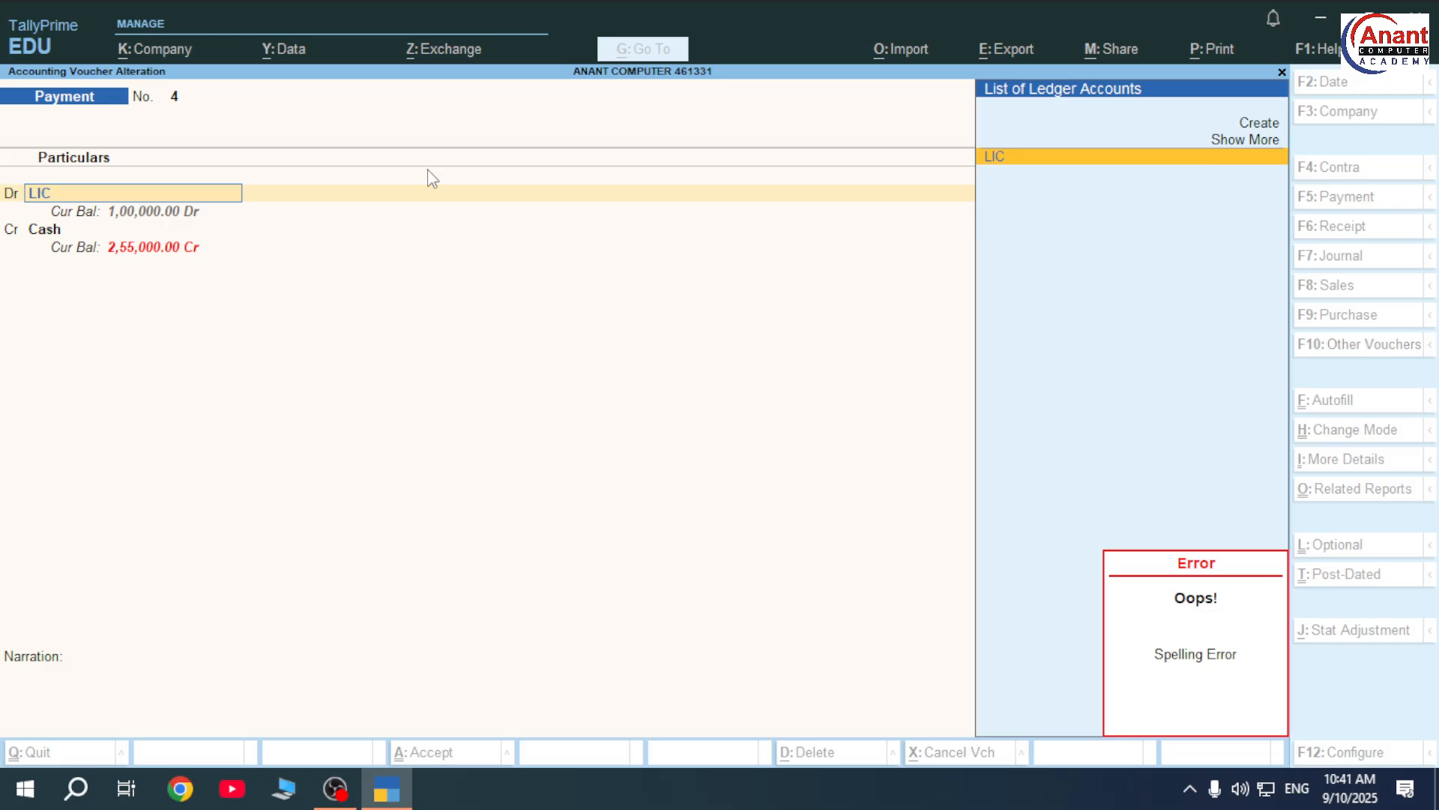
- Review the LIC ledger from the spelling error and keep LIC as the debit ledger
key("ctrl+Return")
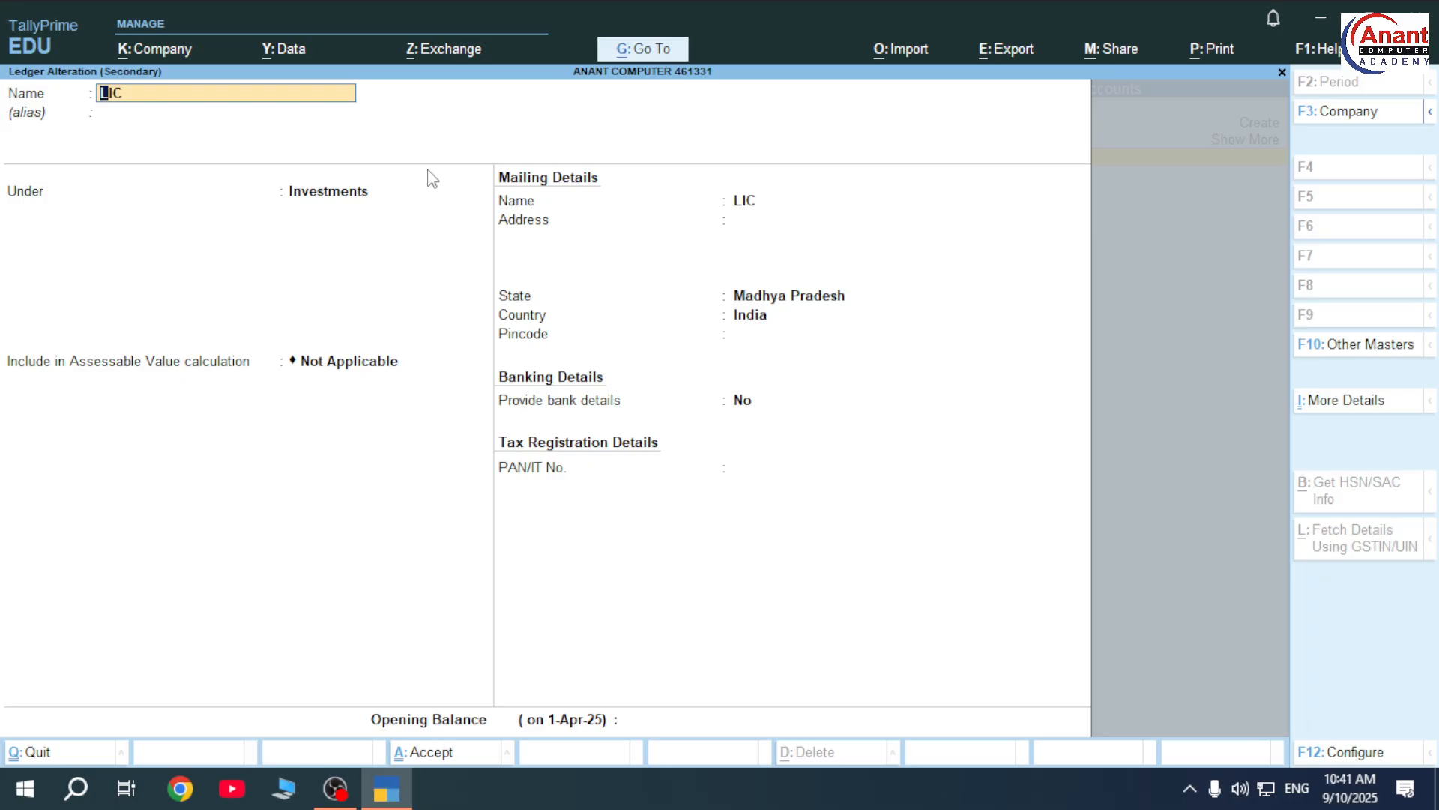
key("Escape")
key("Return")
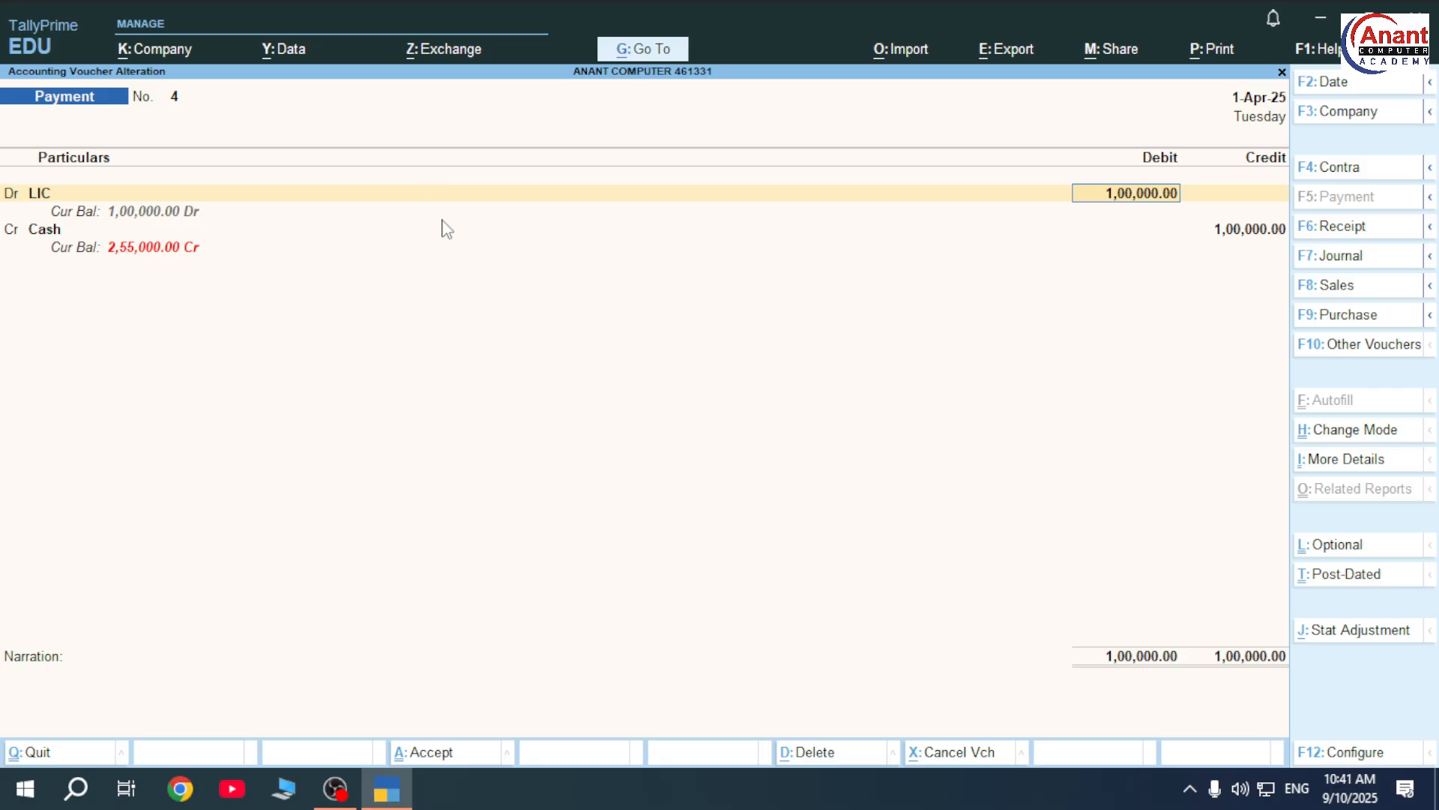
key("BackSpace")
- Quit the voucher alteration and the Contra entry without saving, back to Gateway of Tally
key("Escape")
key("y")
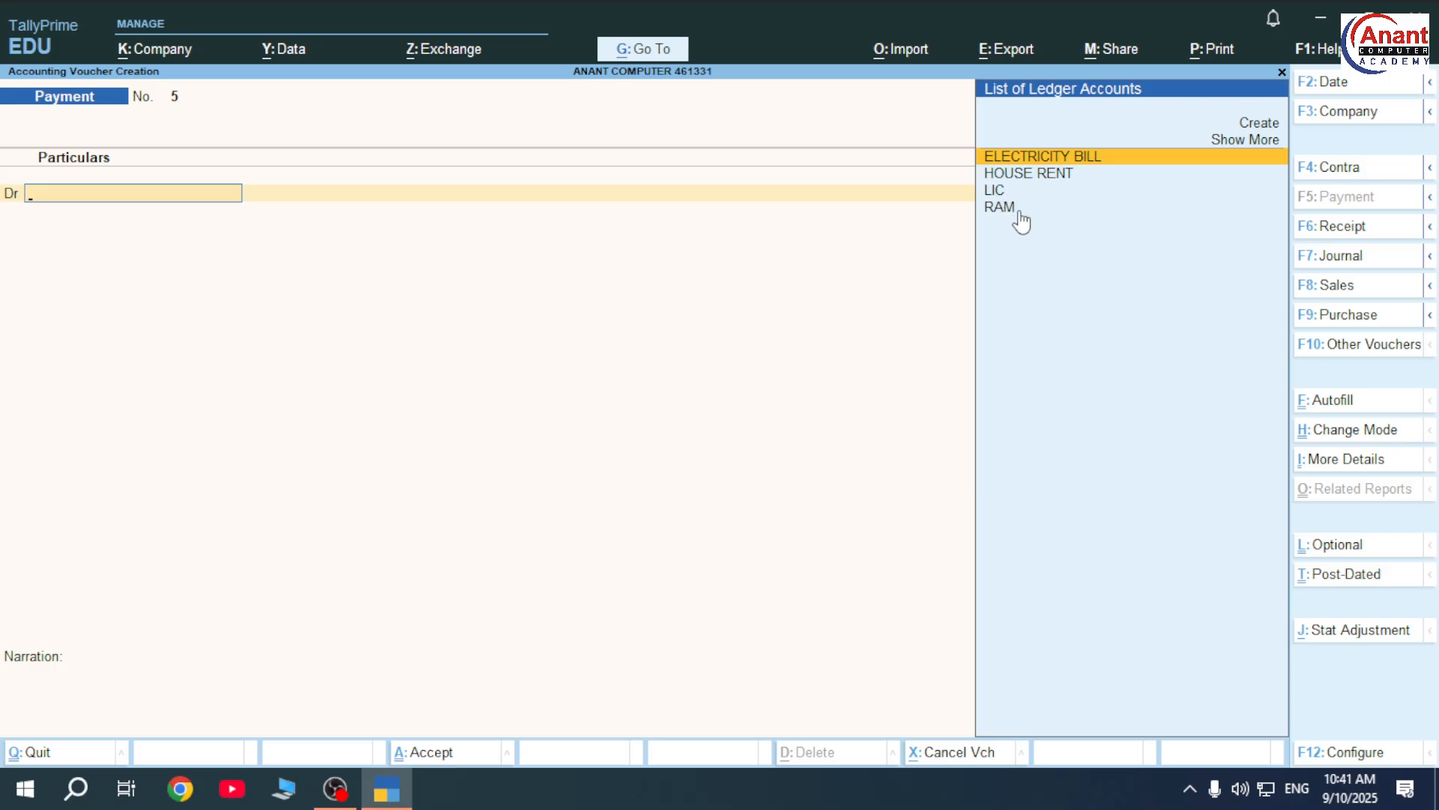
key("F4")
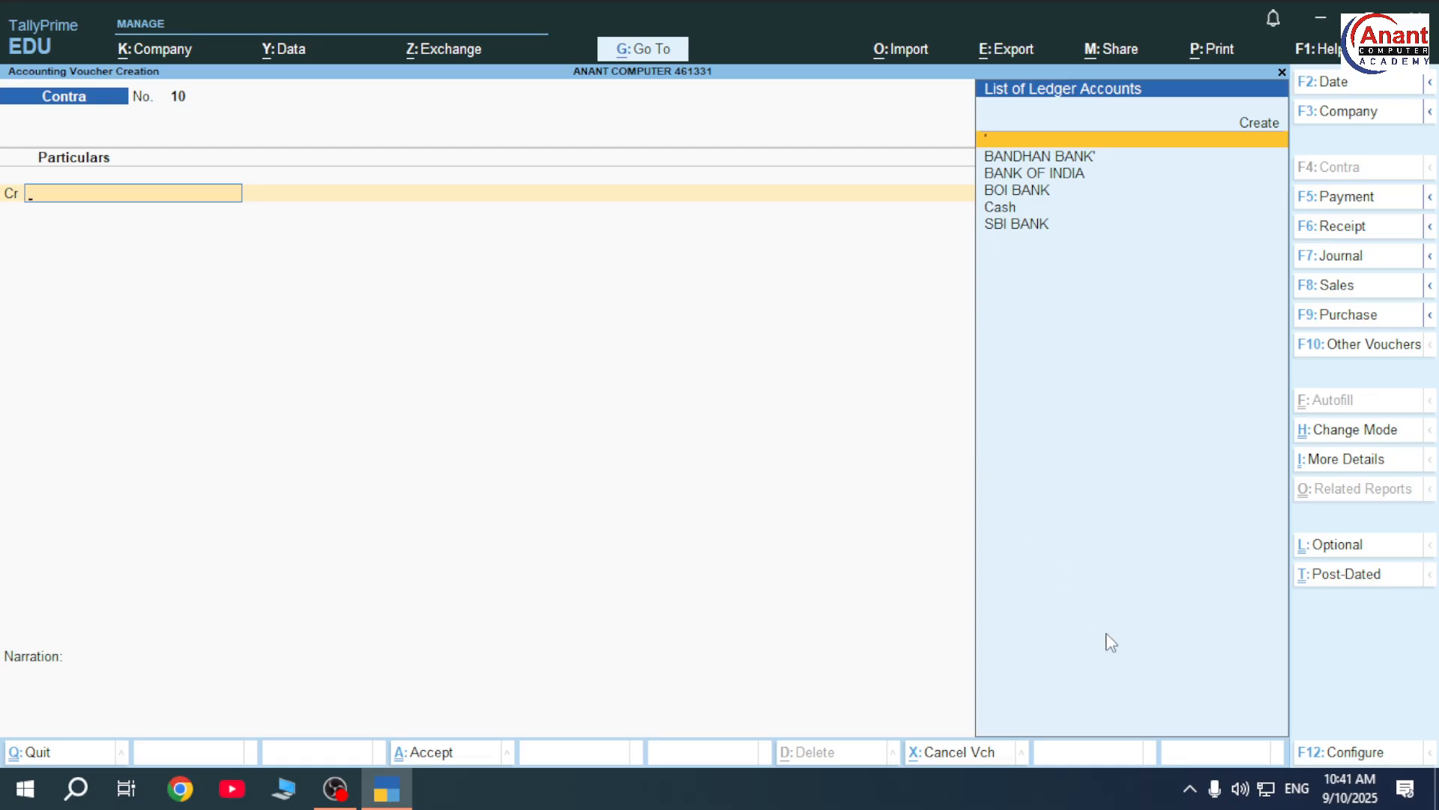
key("Escape")
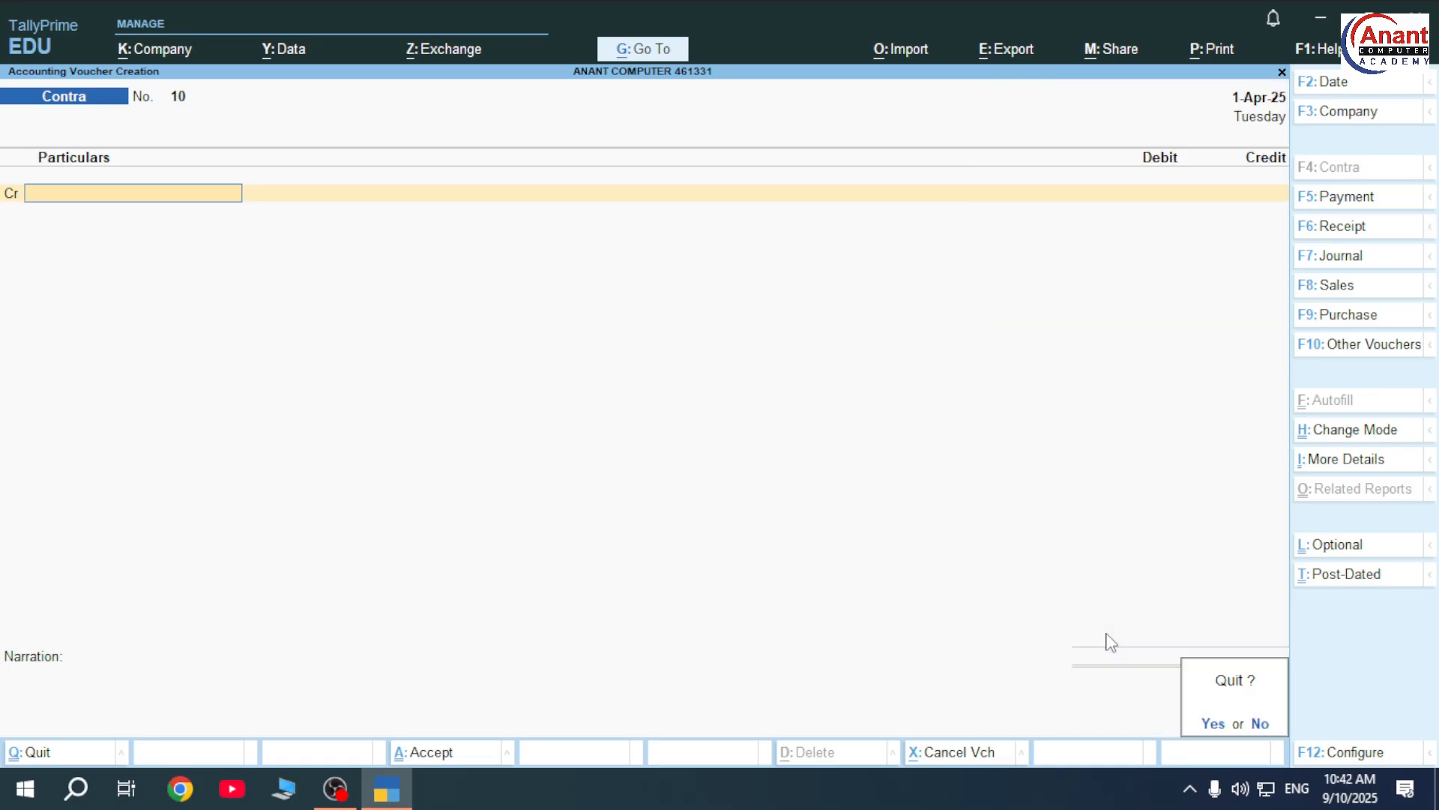
key("y")
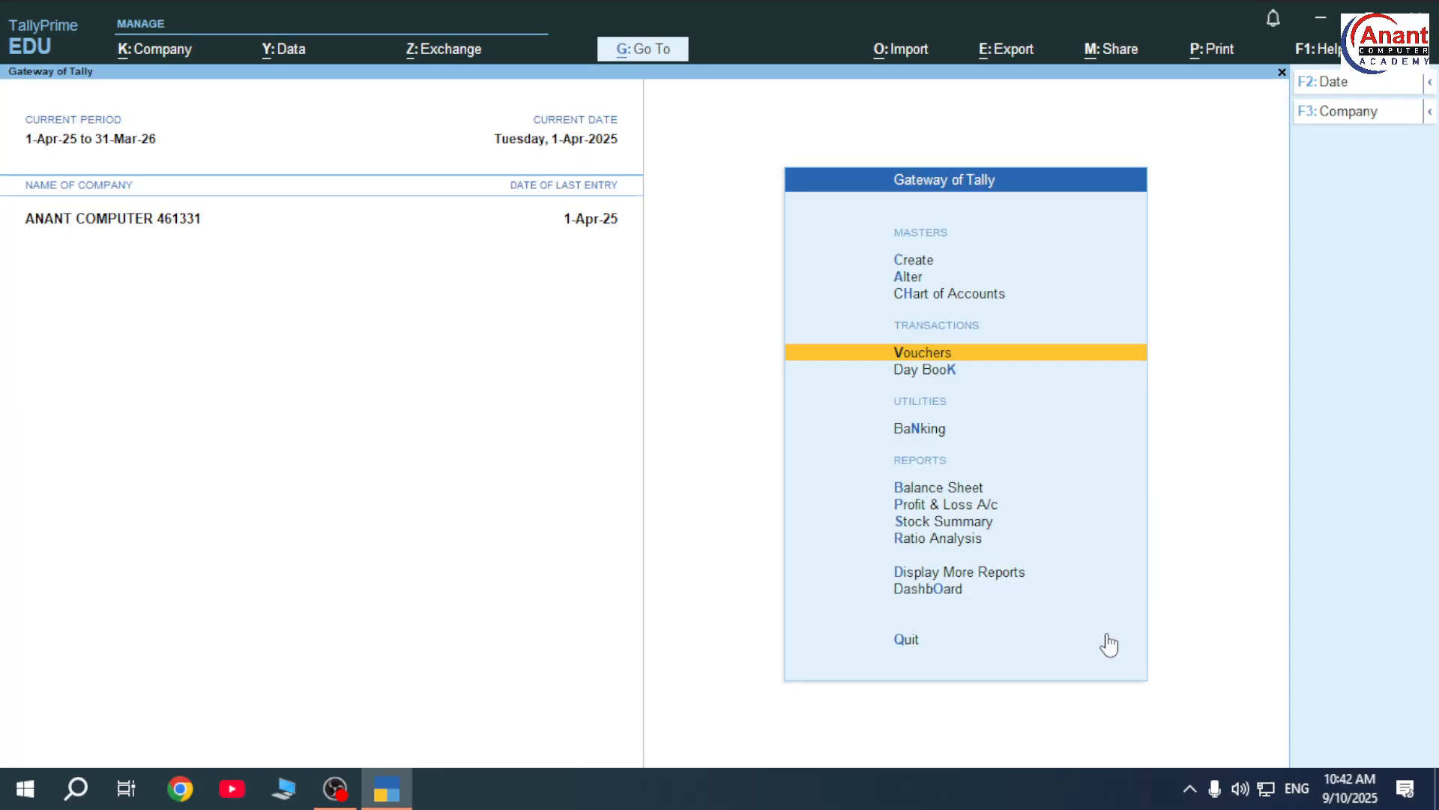
key("Up")
key("Up")
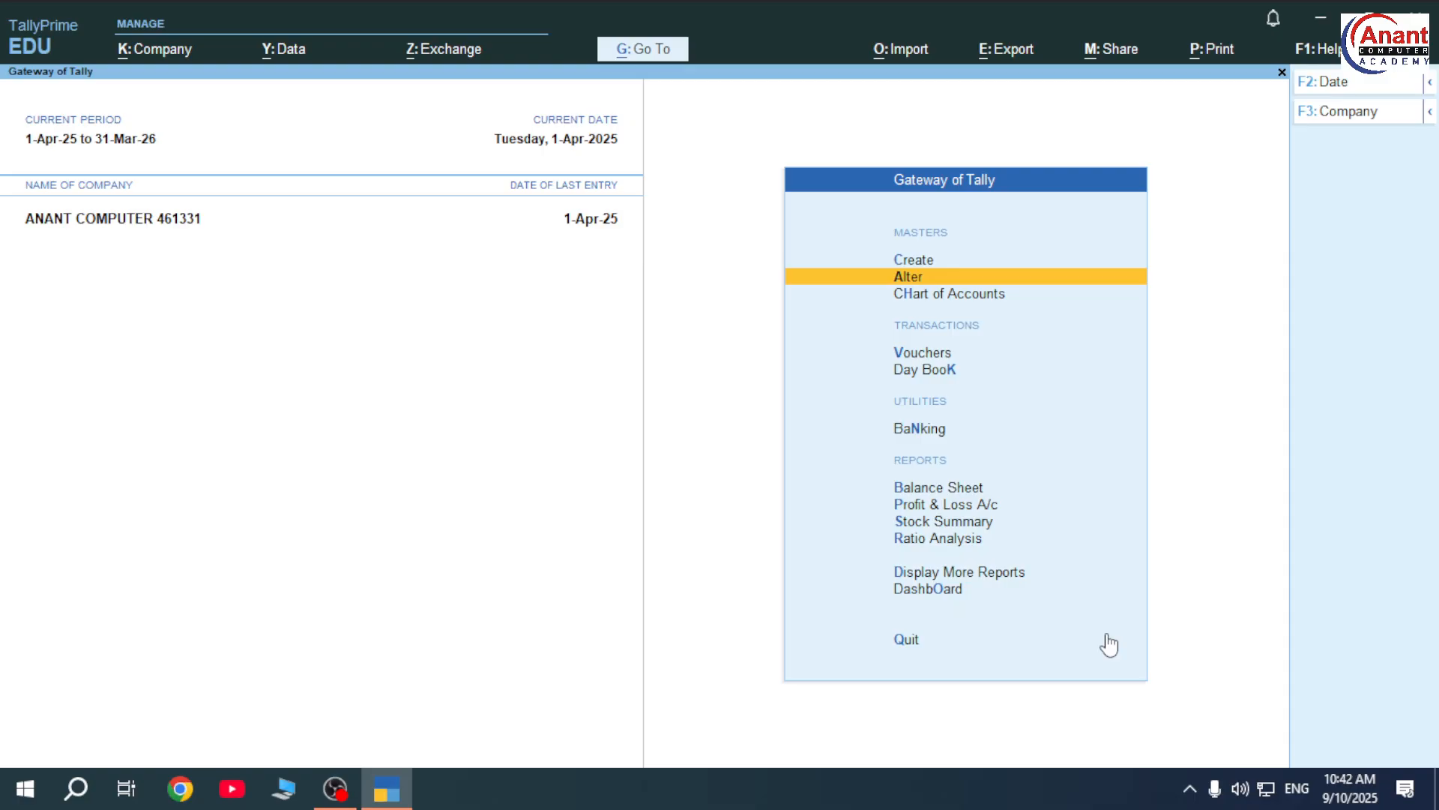
key("Return")
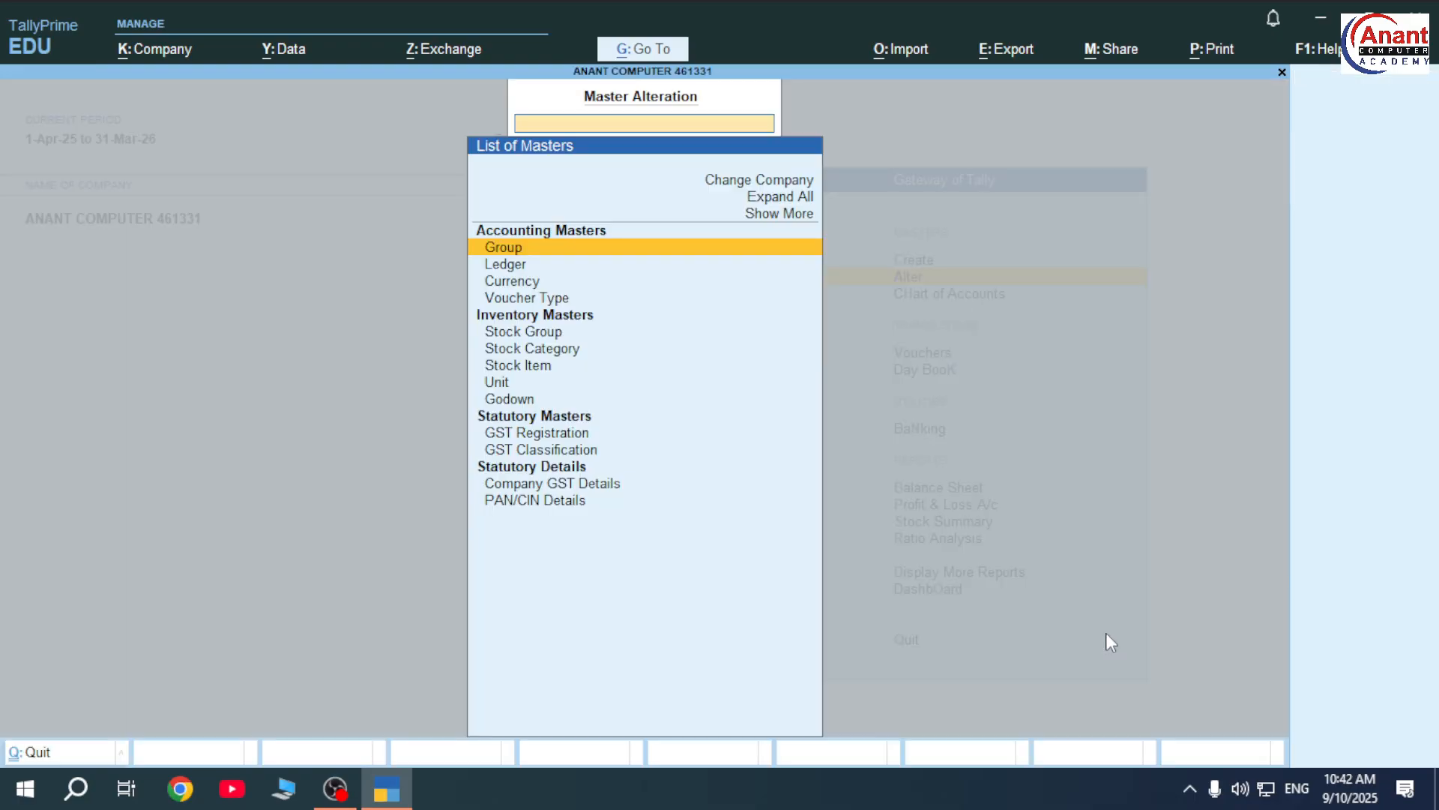
key("Down")
key("Return")
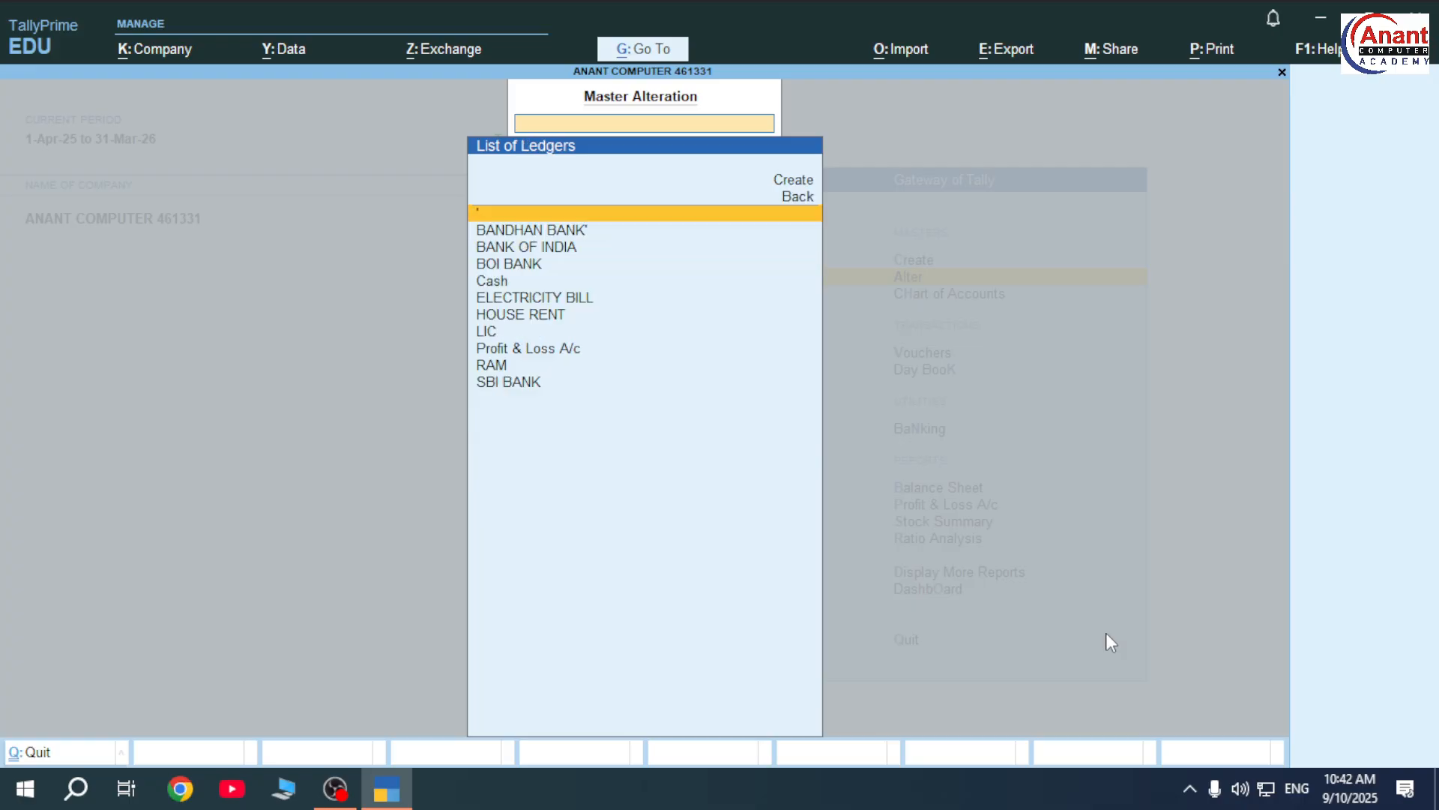
key("Down")
key("Down")
key("Down")
key("Down")
key("Down")
key("Down")
key("Down")
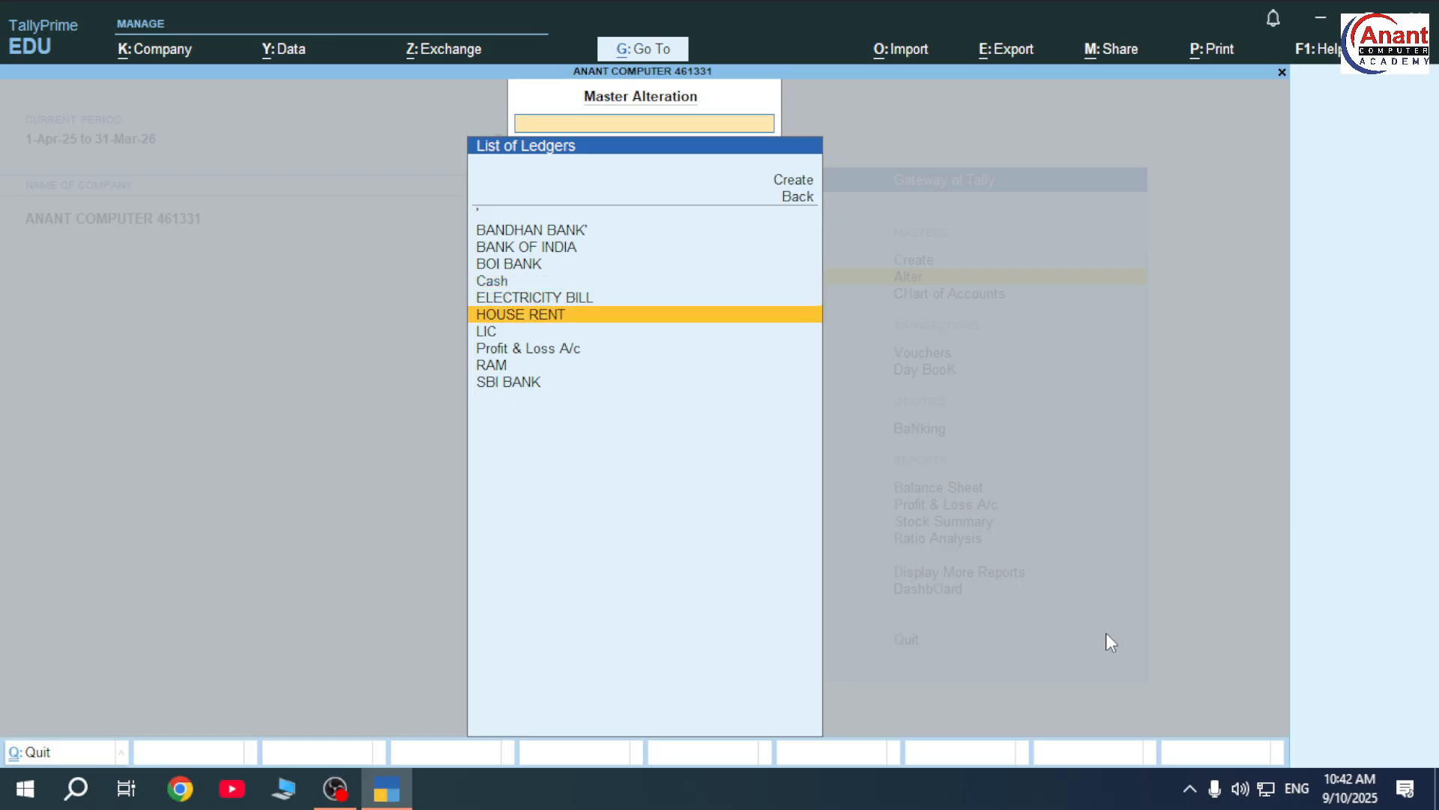
key("Return")
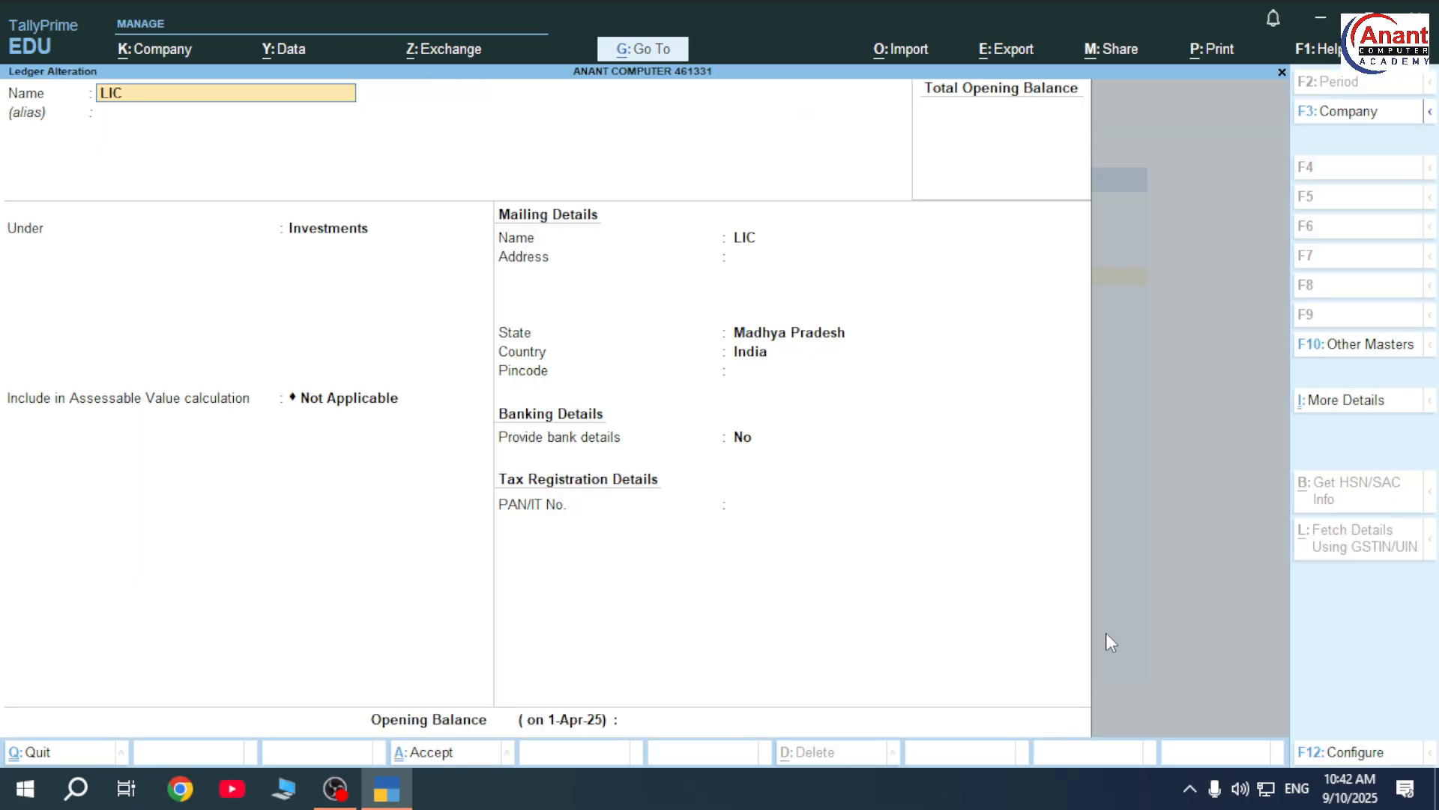
key("Return")
key("Return")
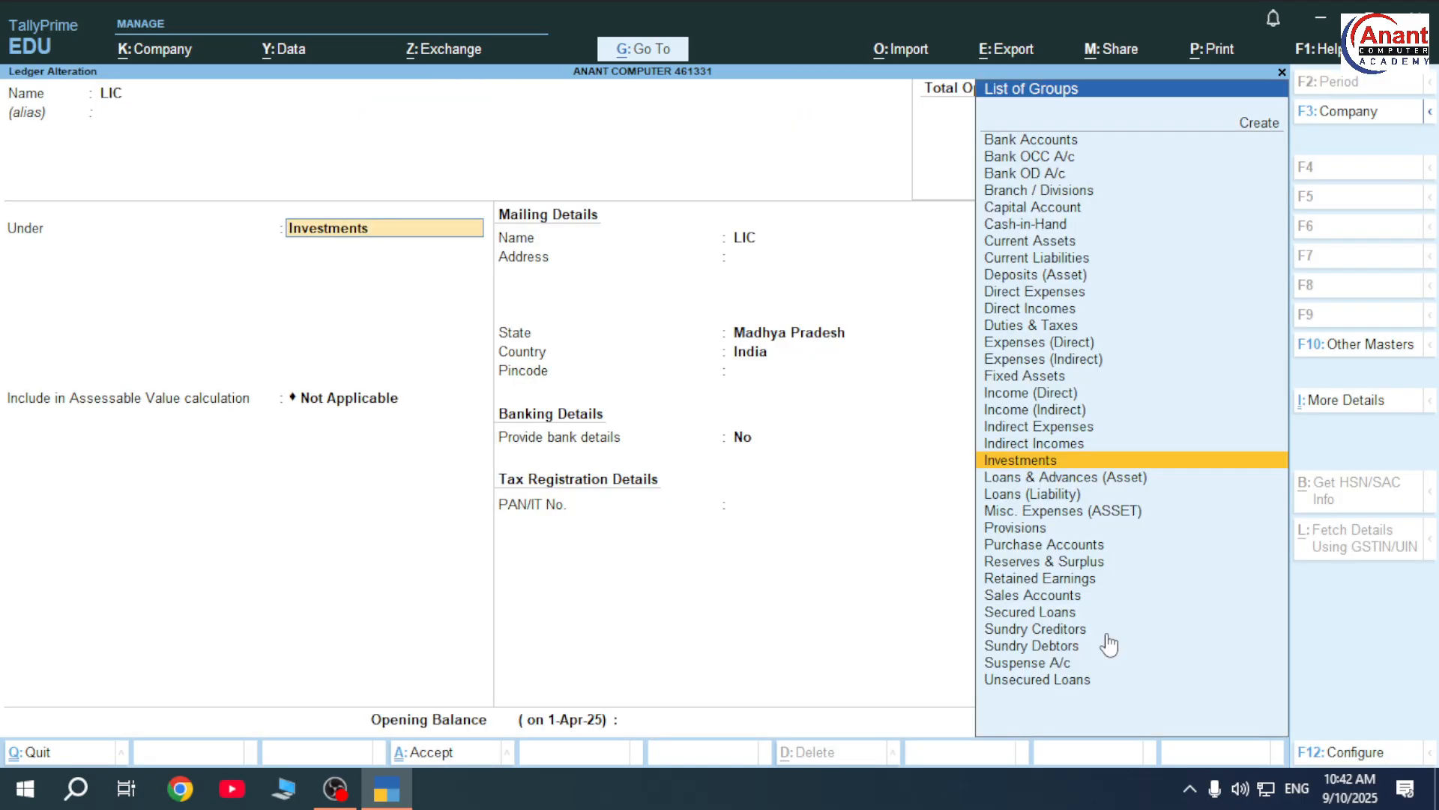
key("Escape")
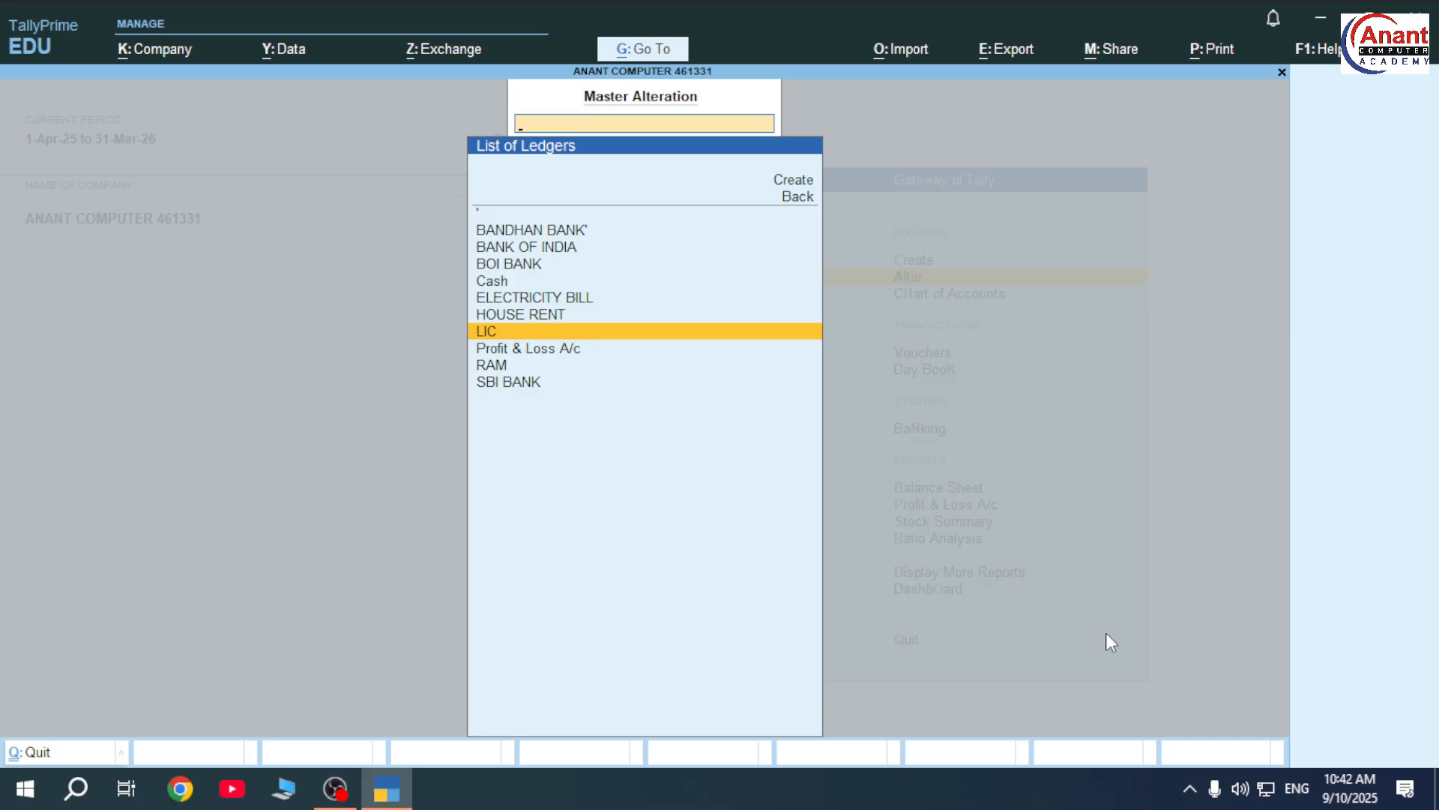
key("Escape")
key("Escape")
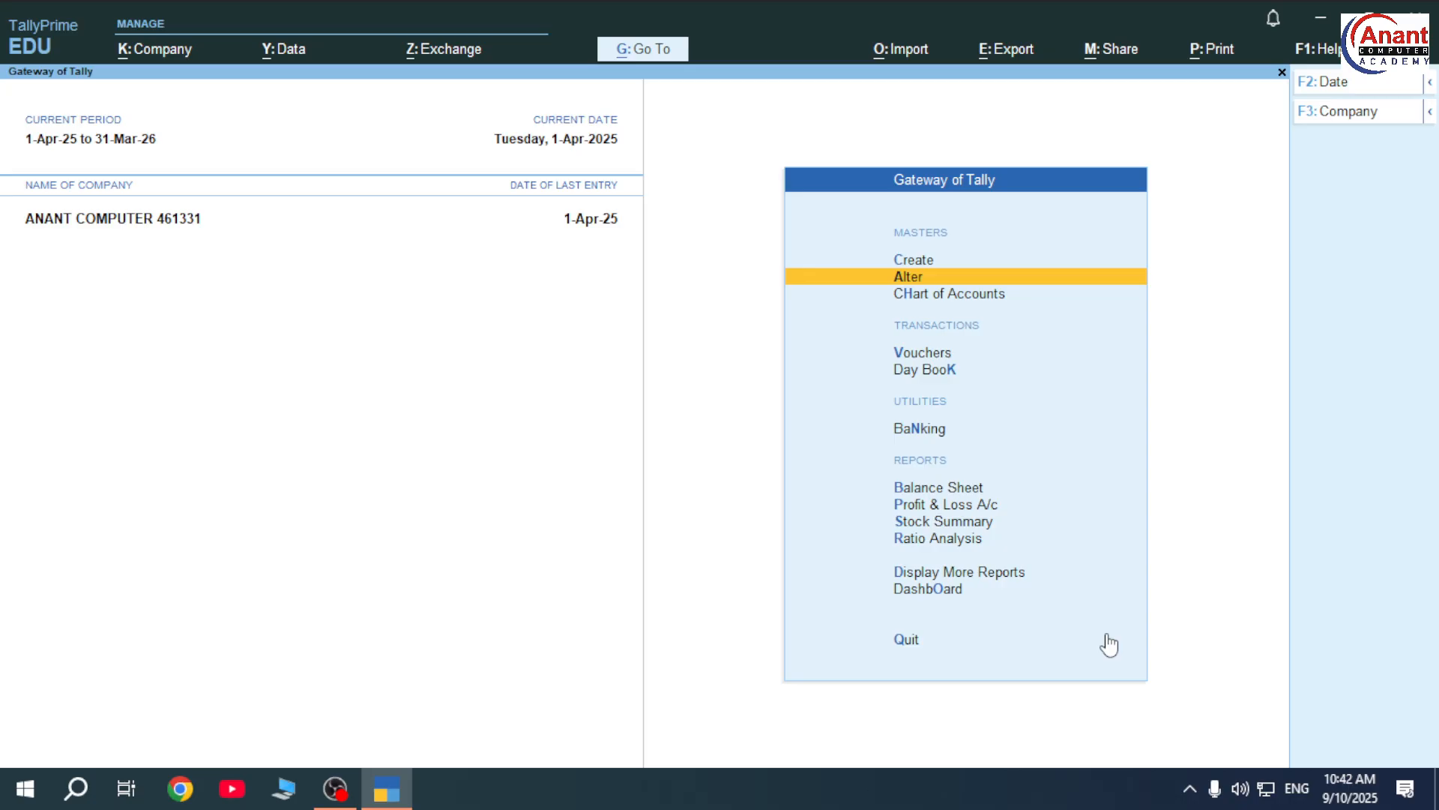
key("Up")
- Create and save ledger ICICI BANK (INVESTMENT) under Investments, then return to Gateway of Tally
key("Return")
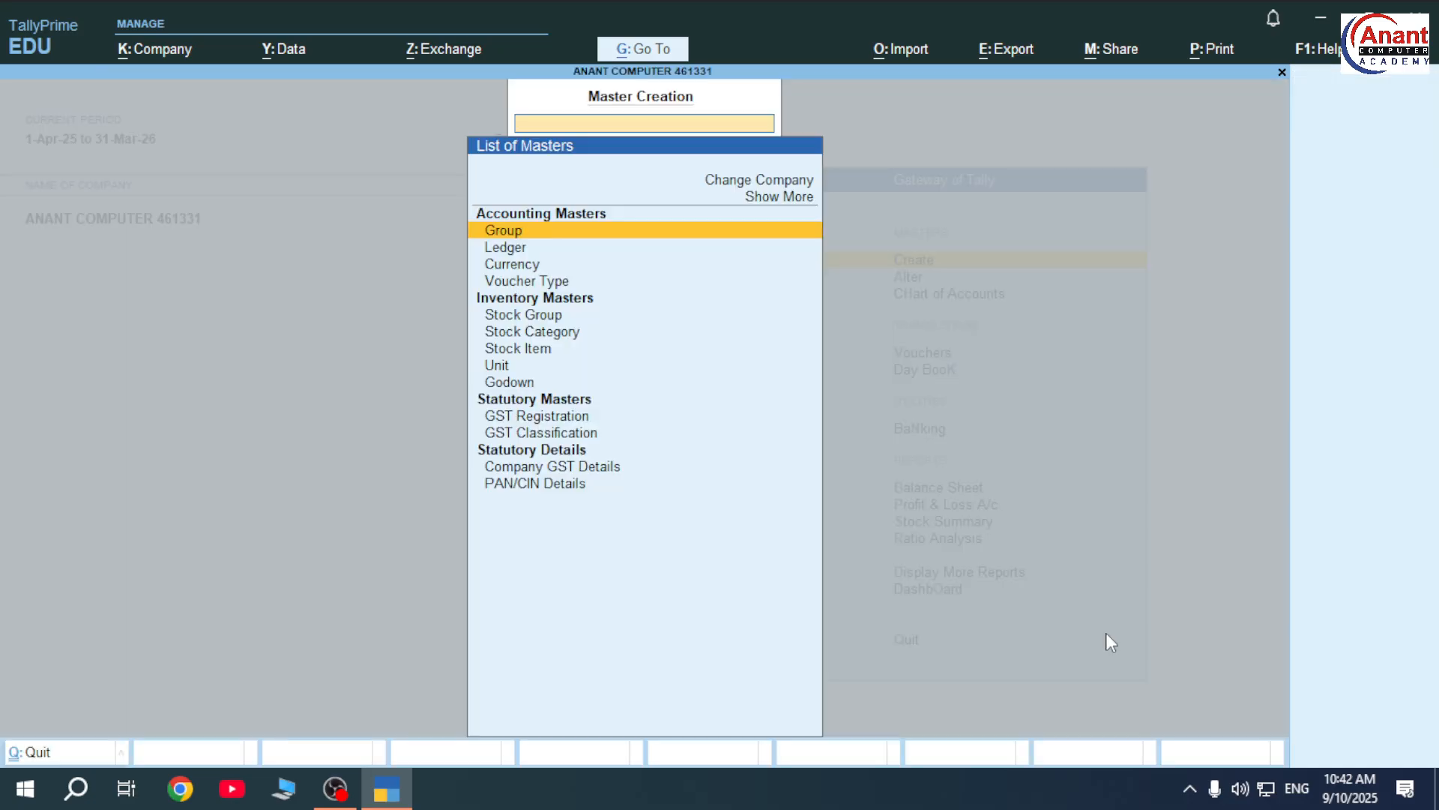
key("Down")
key("Return")
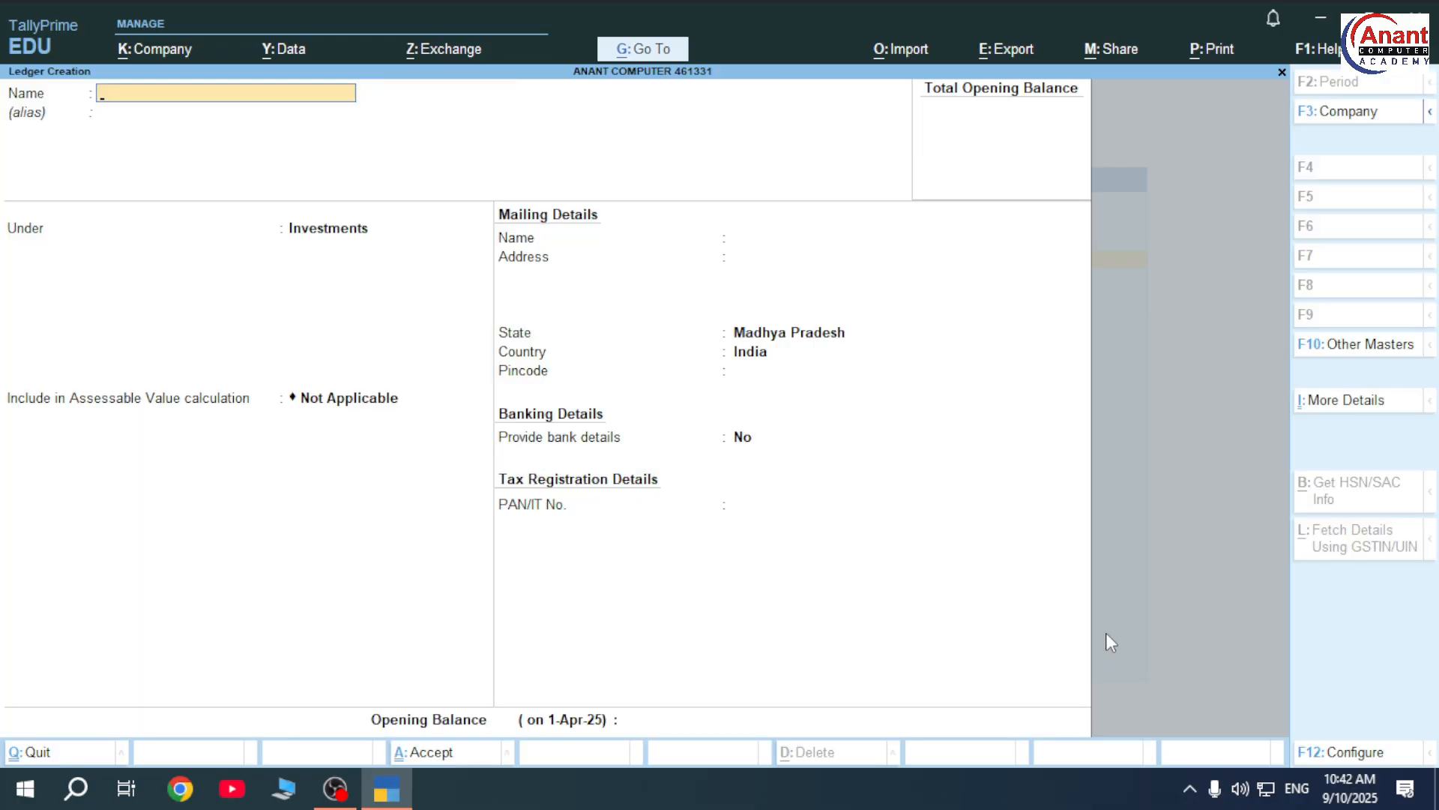
type("ICICI BANK (INVES")
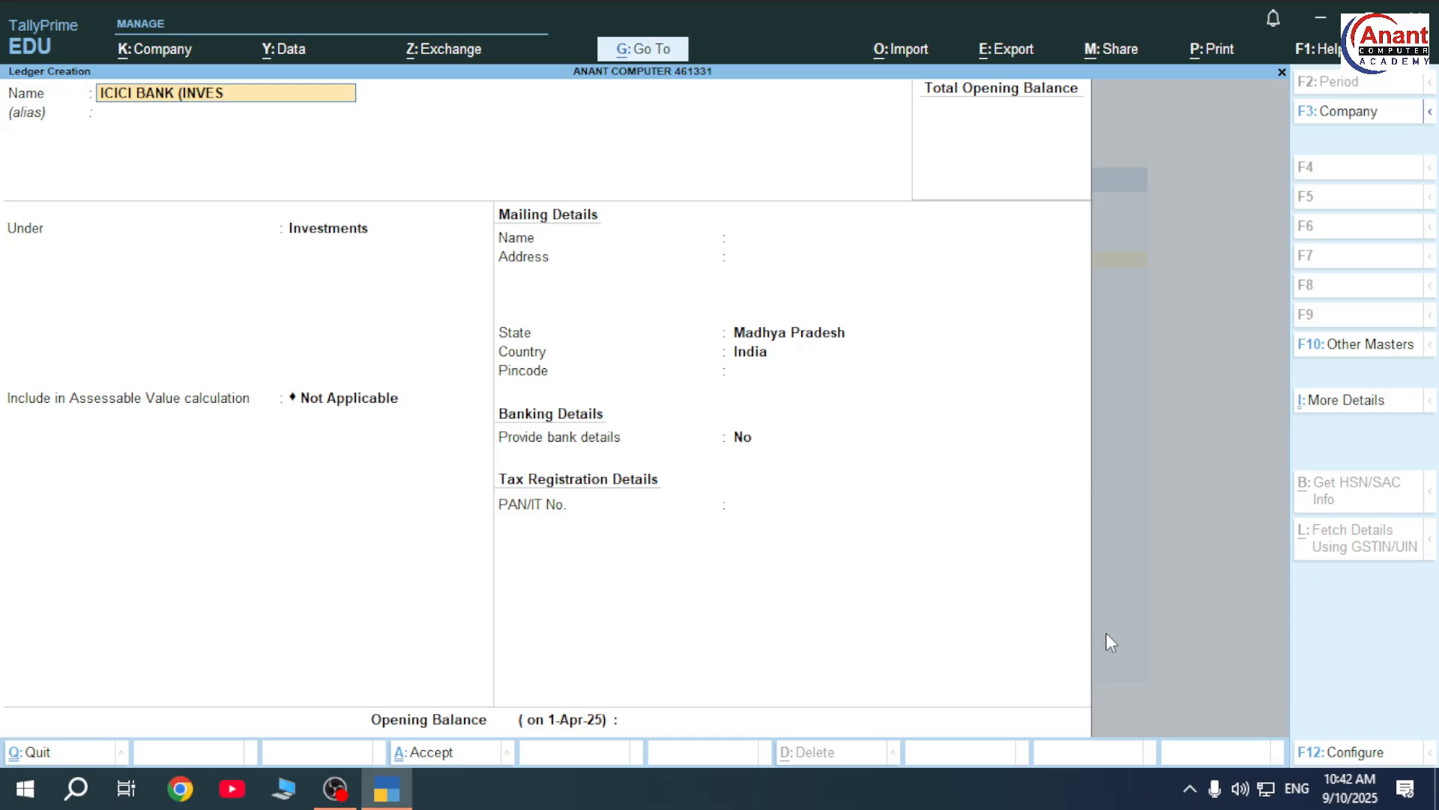
type("MENT")
key("BackSpace")
key("BackSpace")
key("BackSpace")
key("BackSpace")
key("BackSpace")
type("STMENT)")
key("Return")
key("Return")
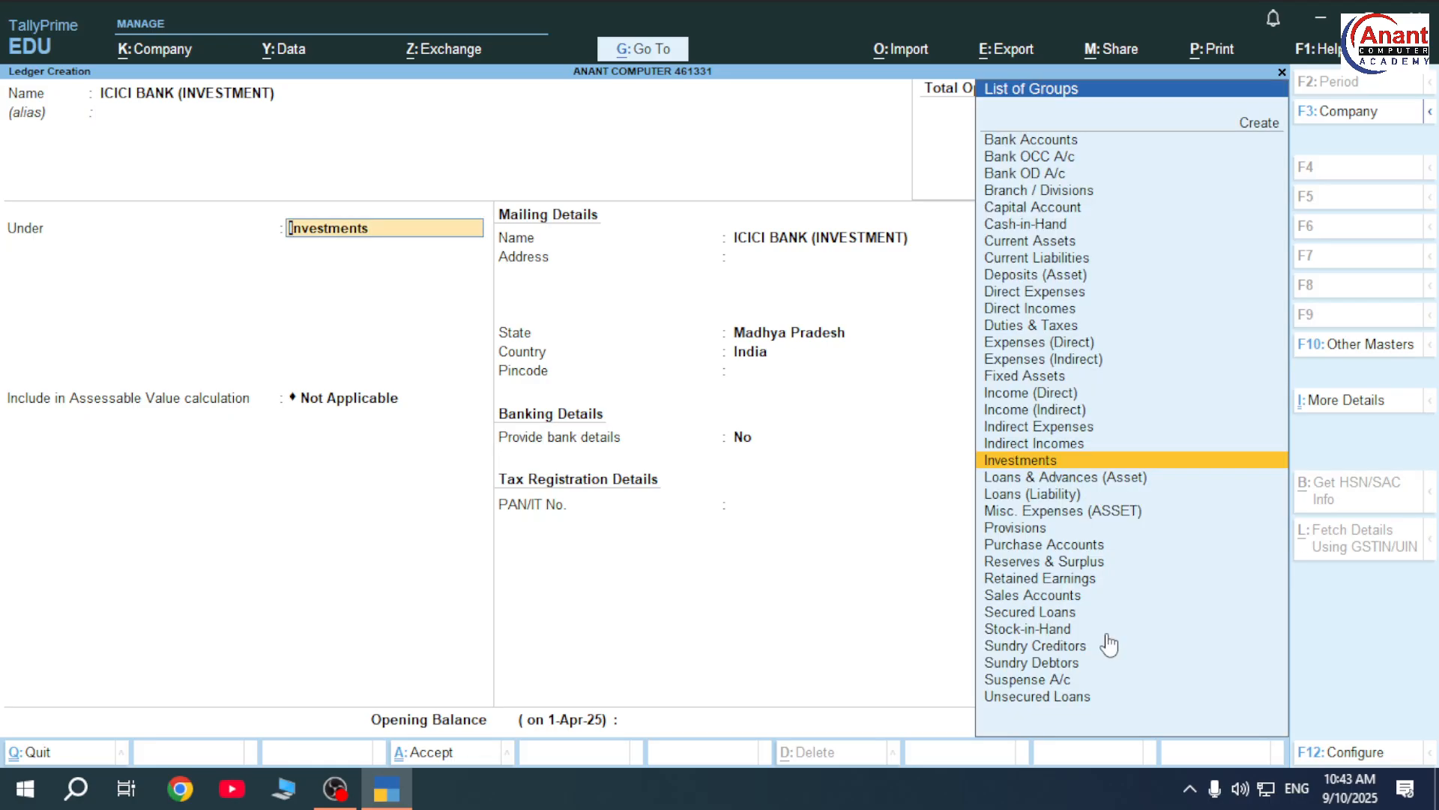
key("ctrl+a")
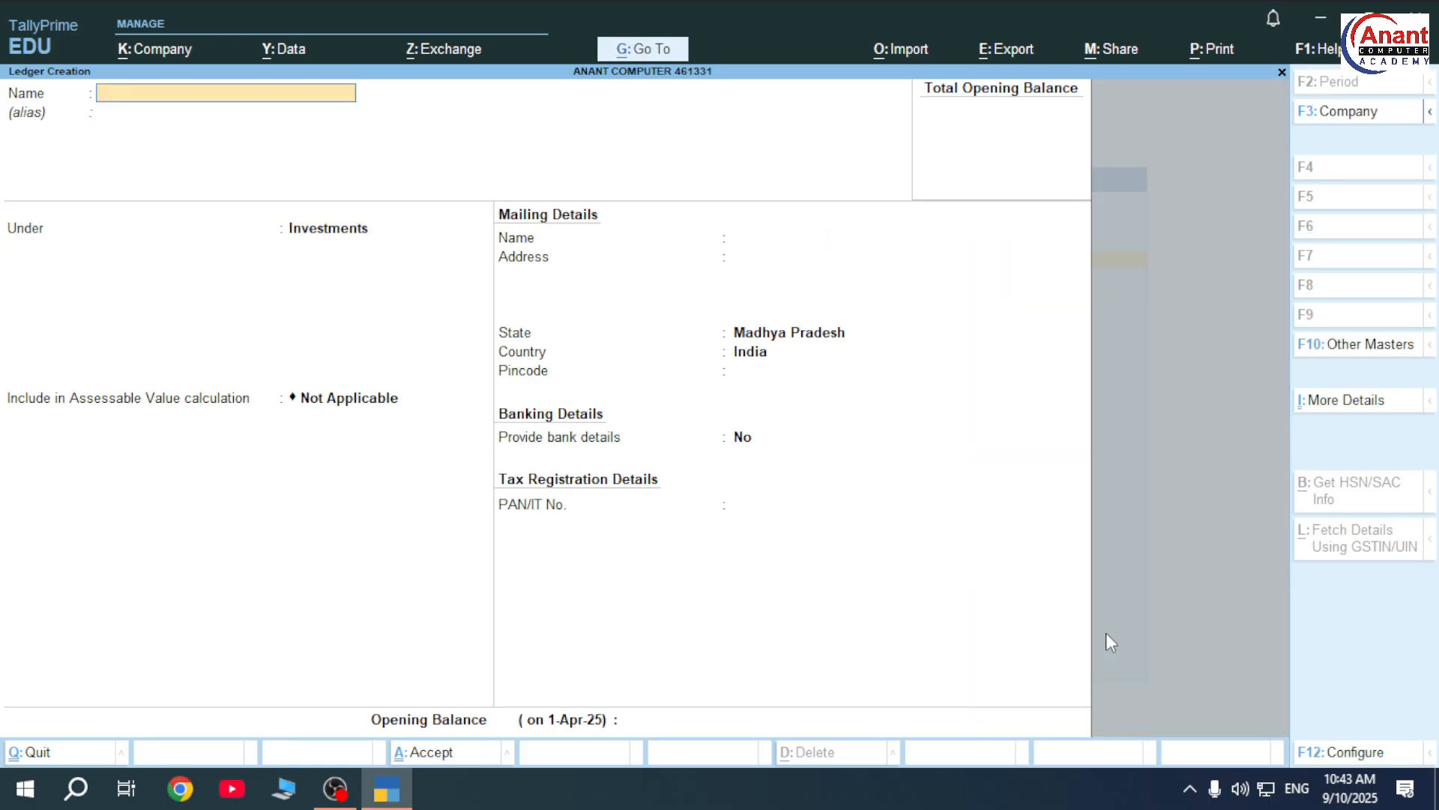
key("Escape")
key("Return")
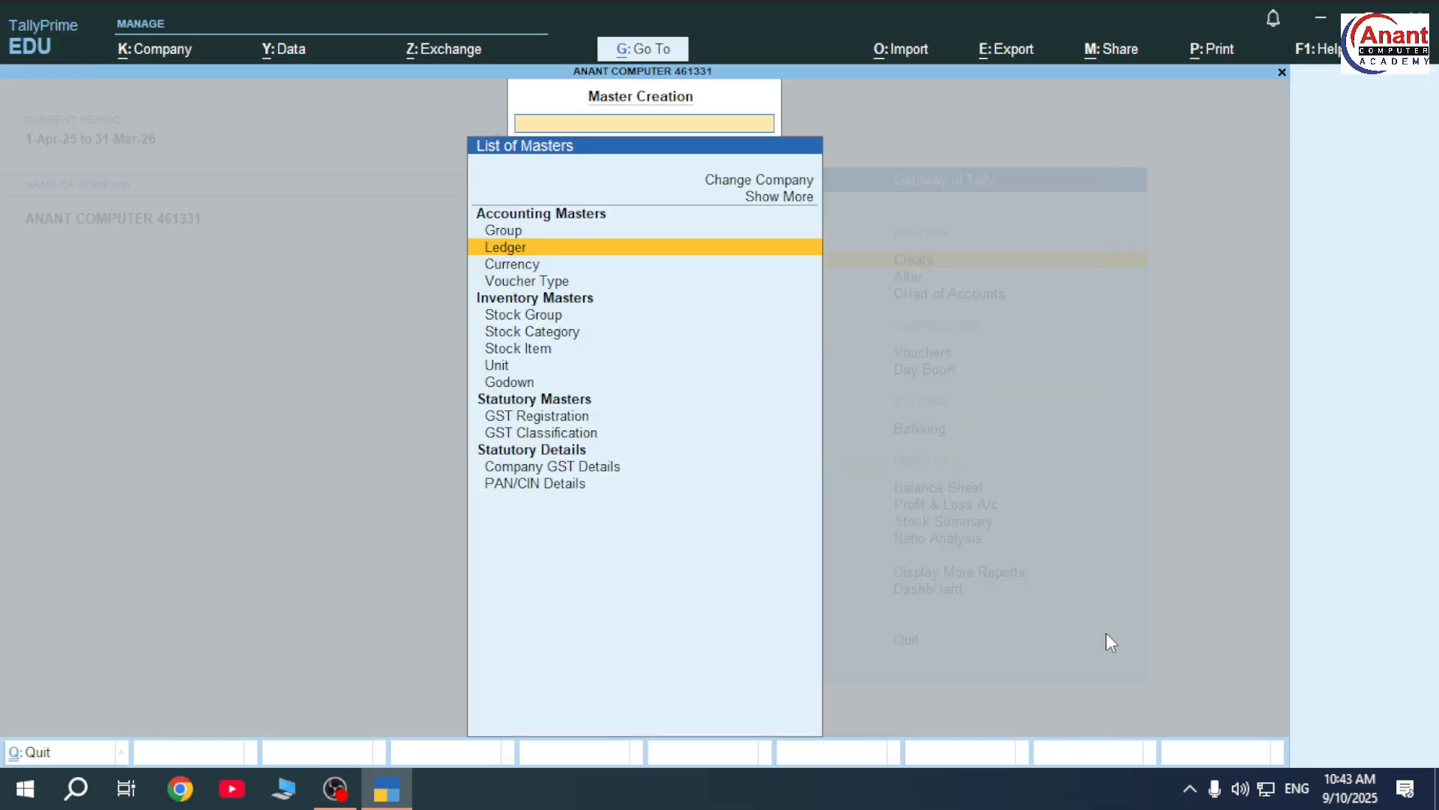
key("Escape")
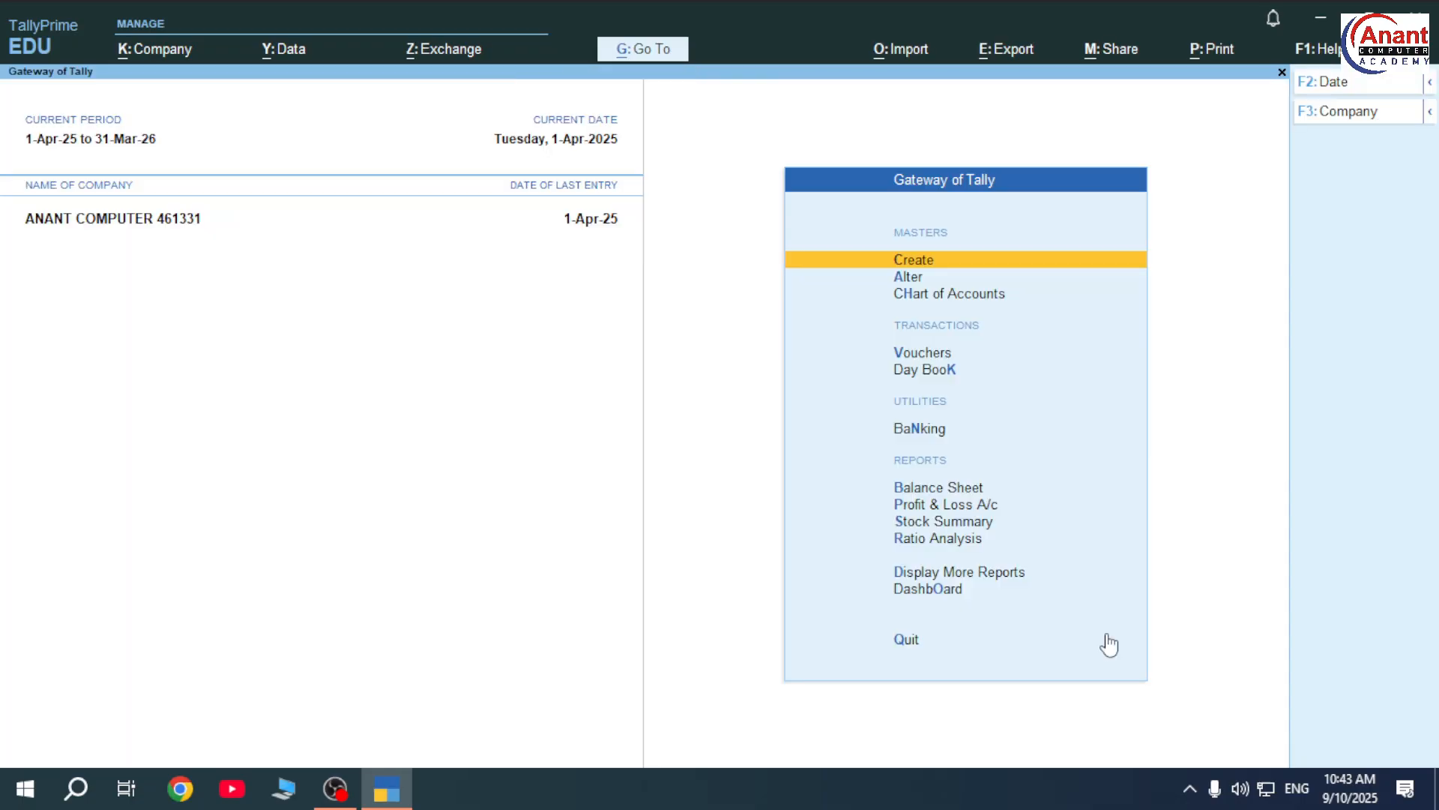
key("Down")
key("Down")
key("Down")
key("Down")
key("Up")
key("Return")
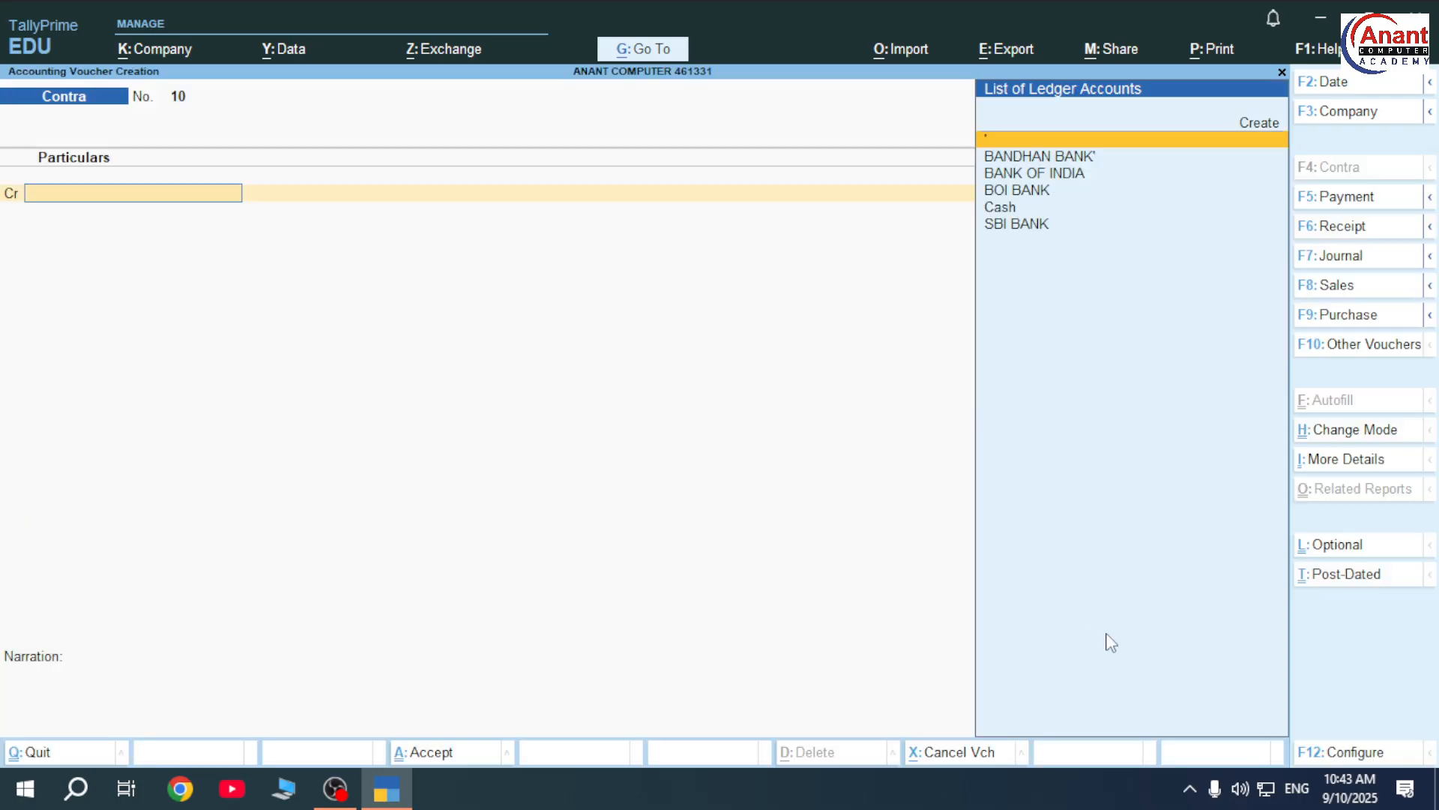
key("F5")
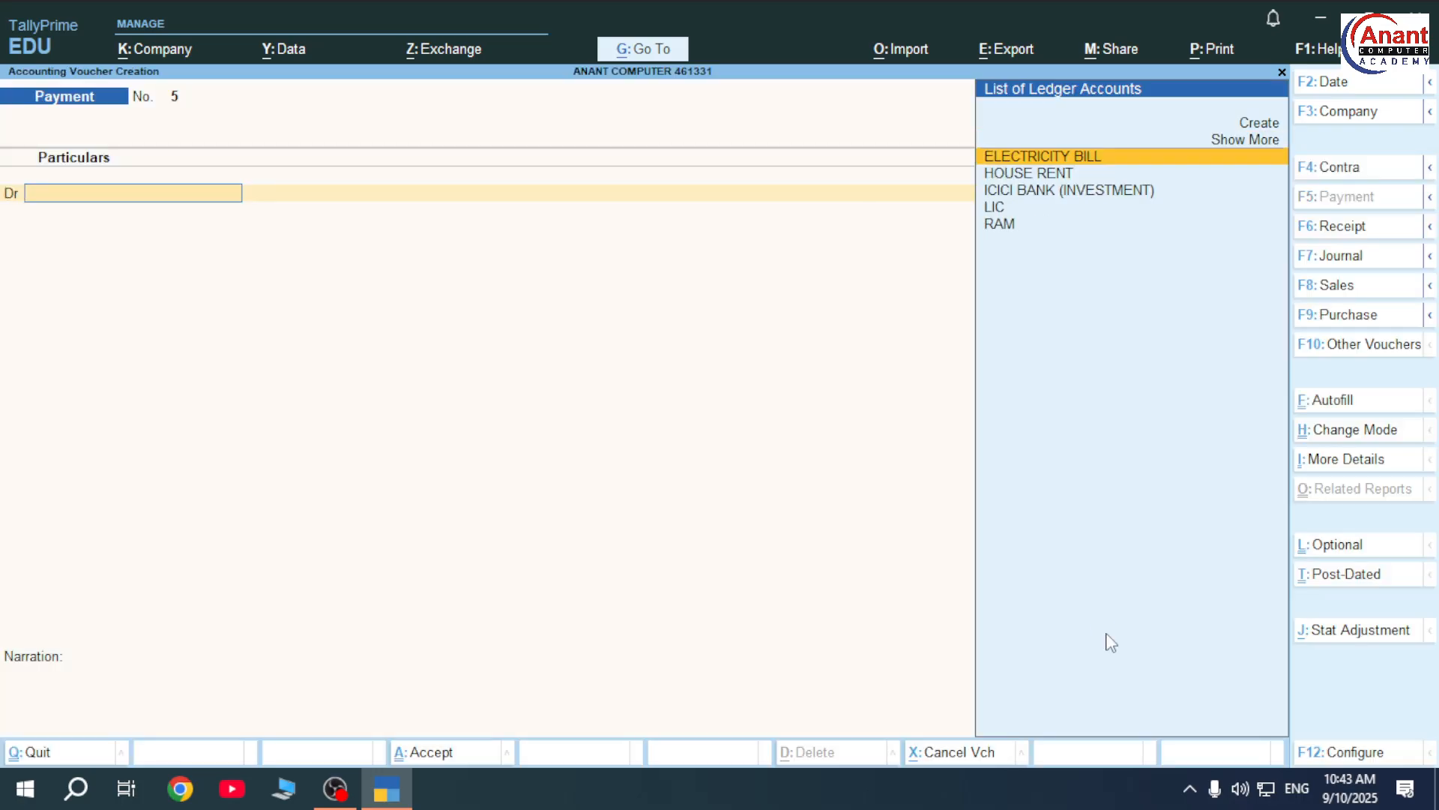
key("Down")
key("Down")
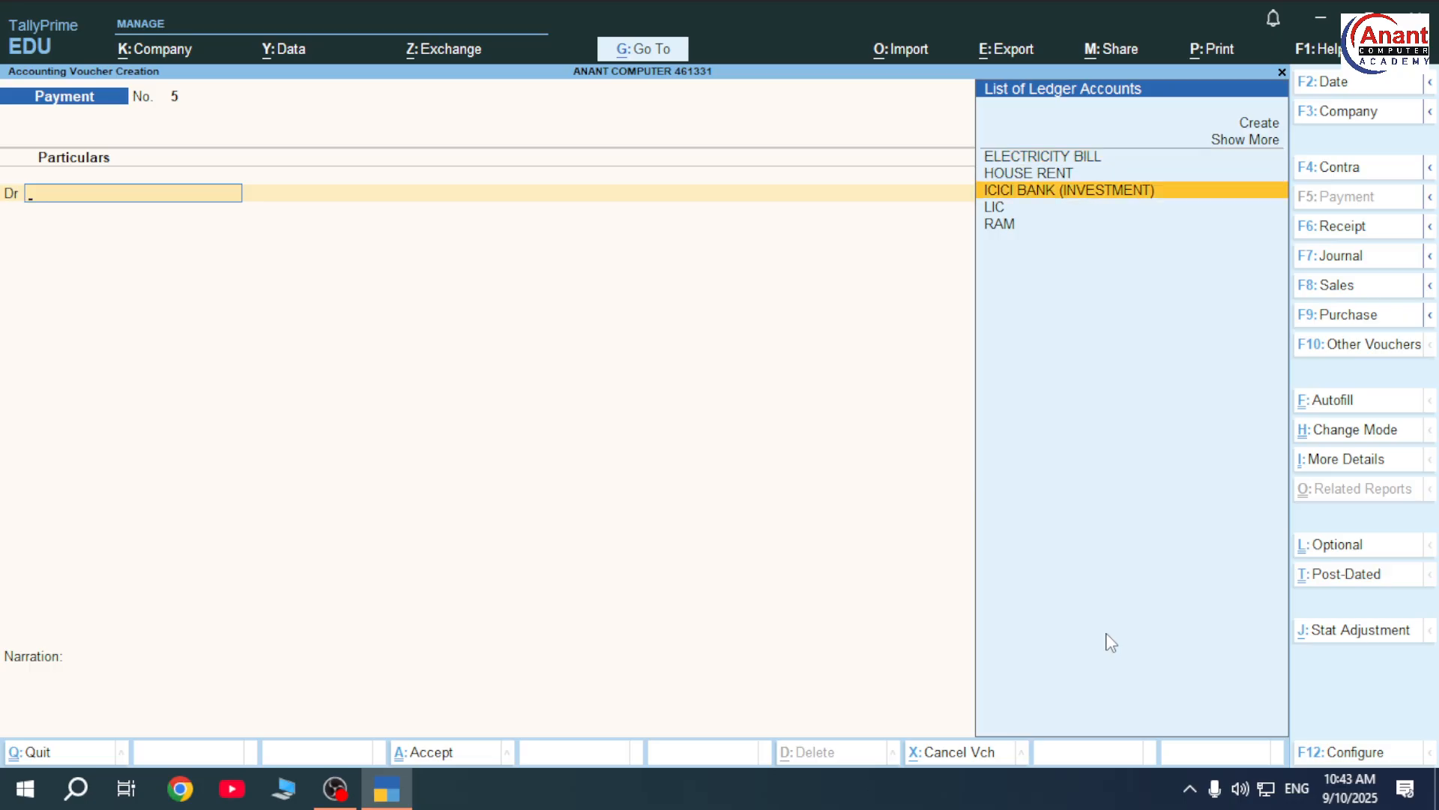
key("Escape")
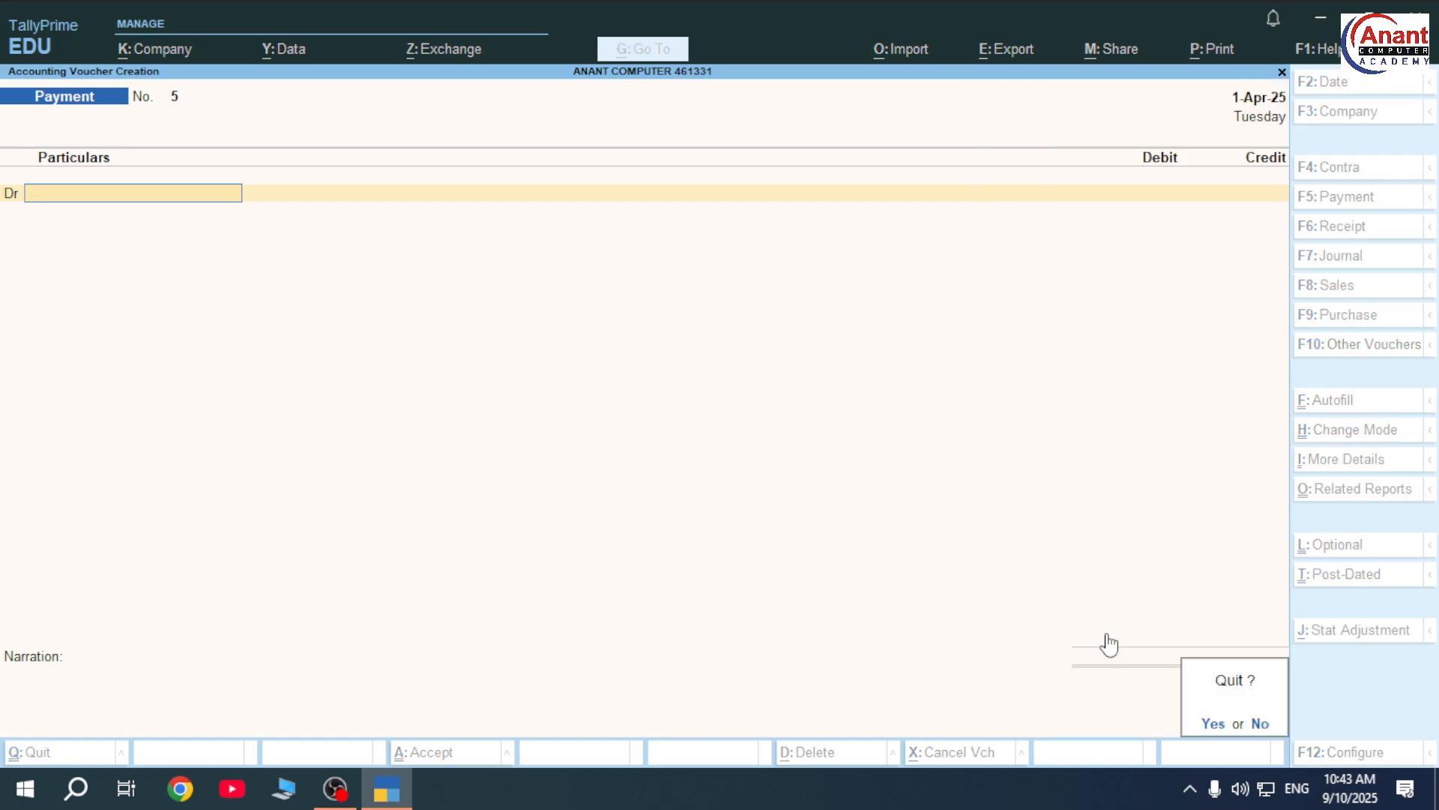
key("Return")
key("Up")
key("Up")
key("Up")
key("Down")
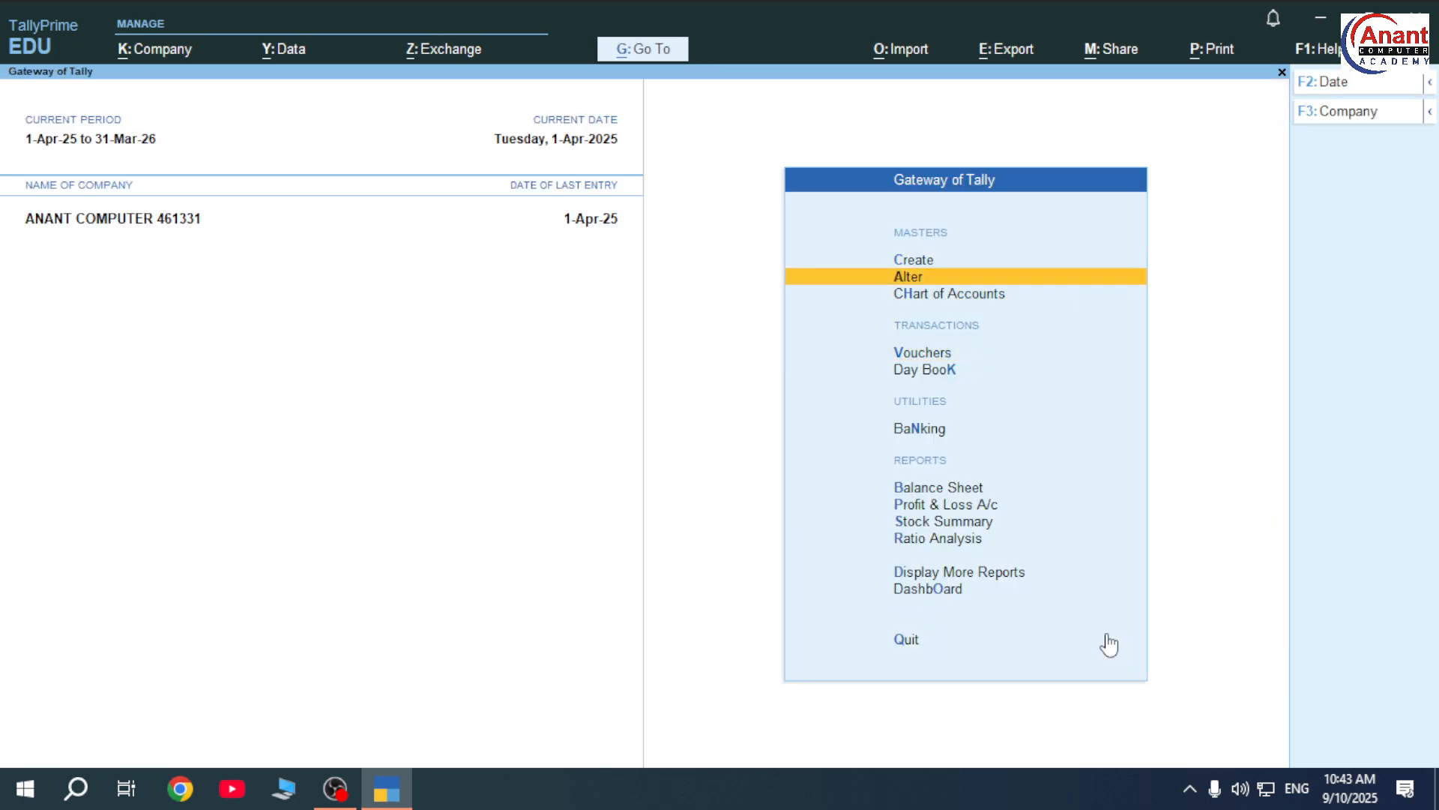
- Review the ICICI BANK (INVESTMENT) ledger in Alter mode, close it unchanged, then switch to OBS Studio
key("Return")
key("Down")
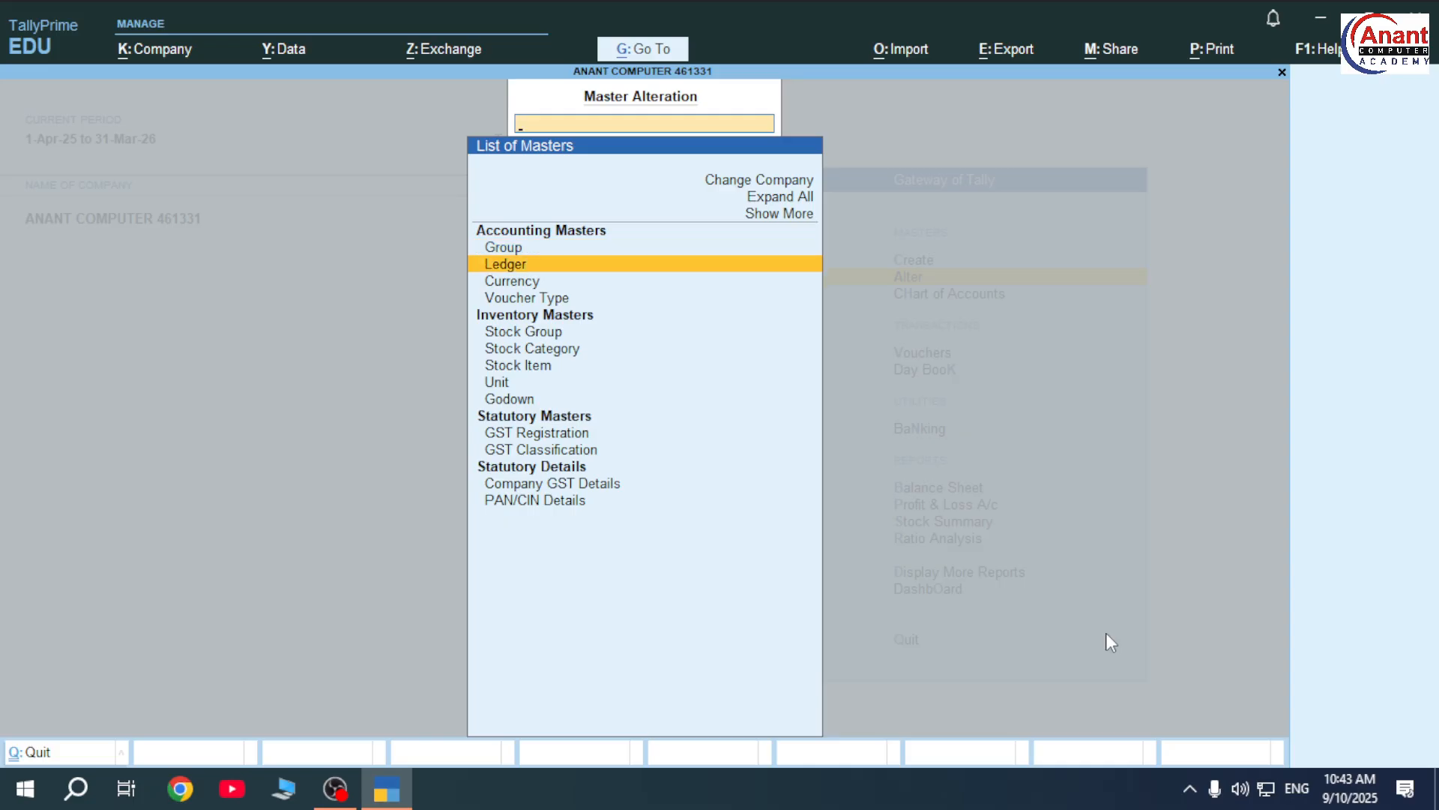
key("Return")
key("Down")
key("Down")
key("Down")
key("Down")
key("Down")
key("Down")
key("Down")
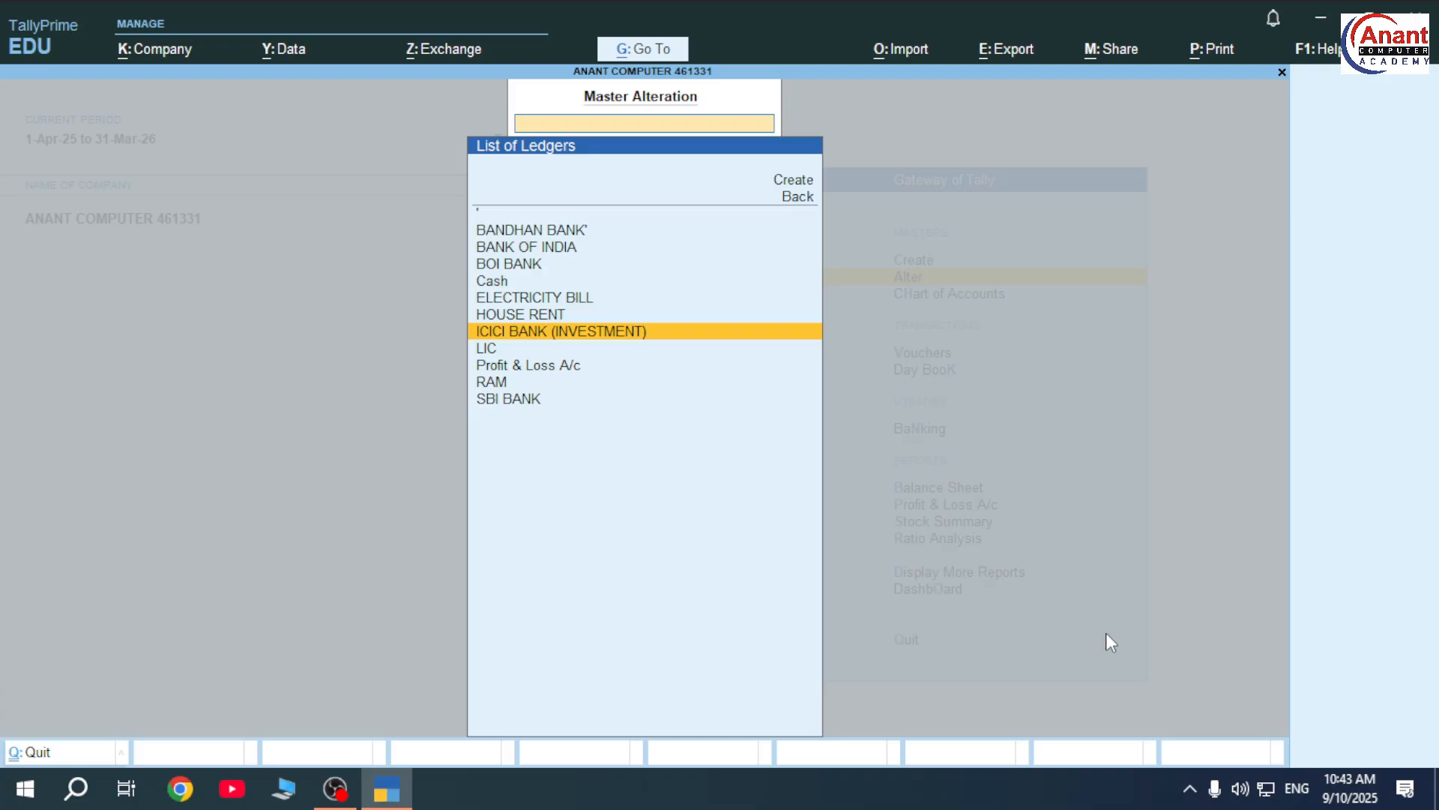
key("Return")
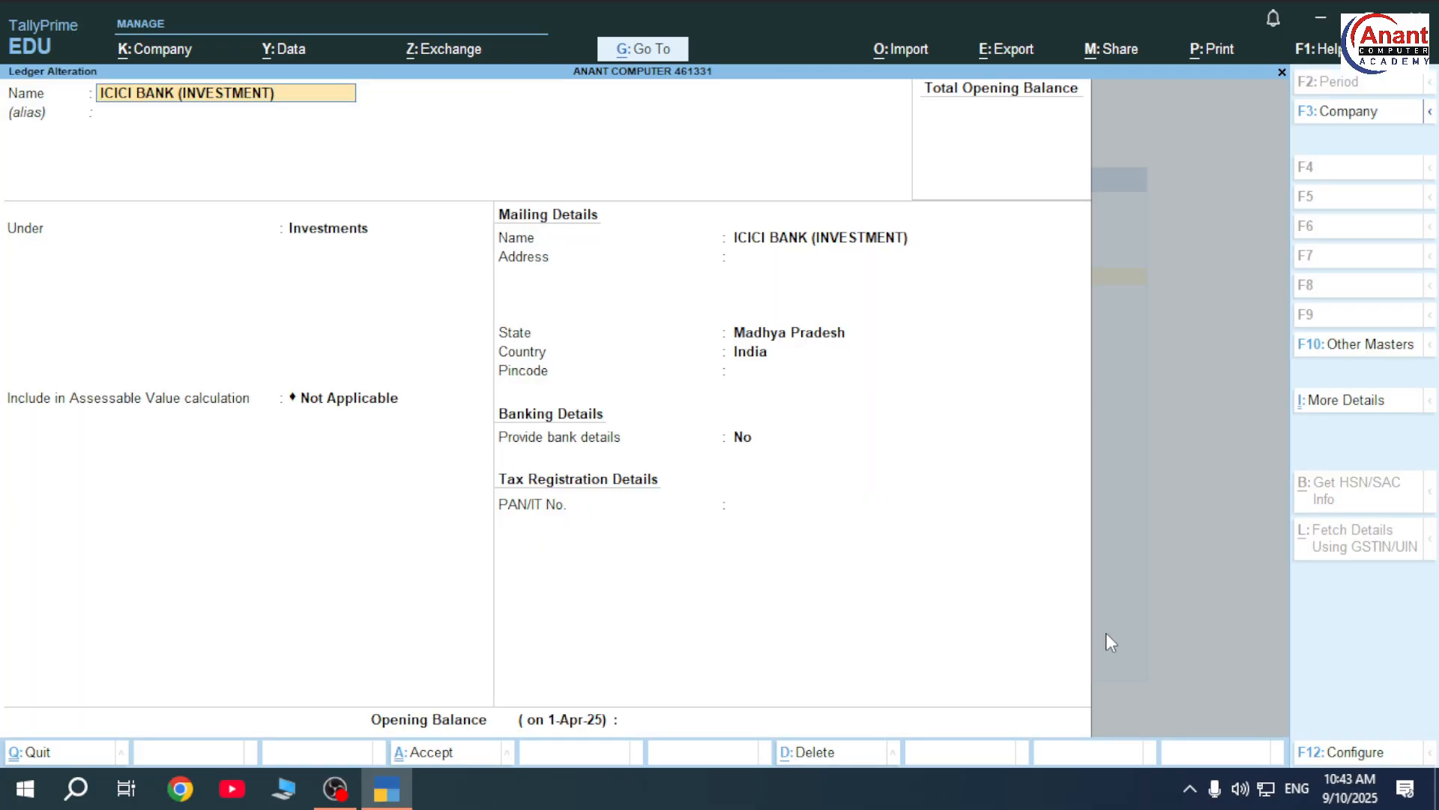
key("ctrl+q")
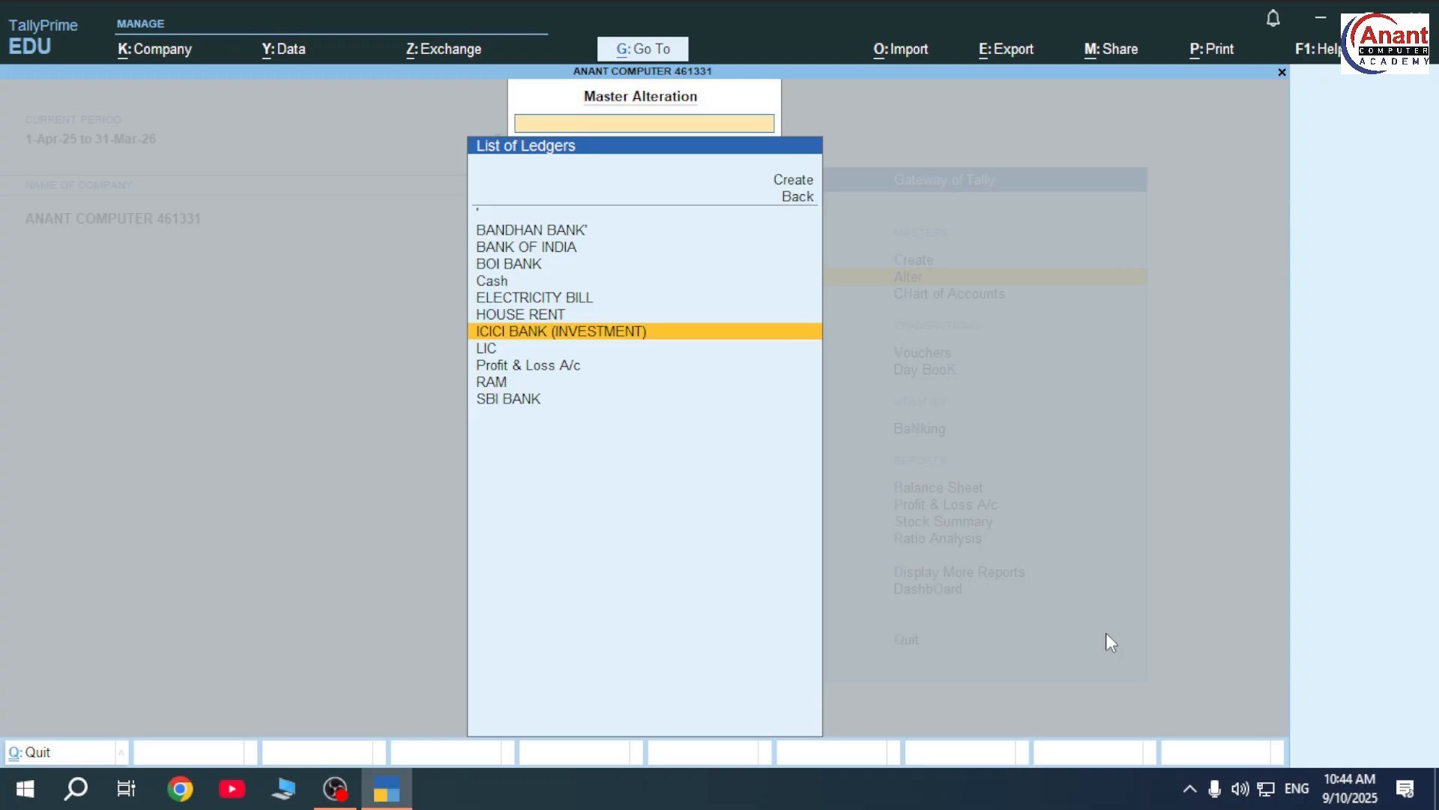
left_click(335, 788)
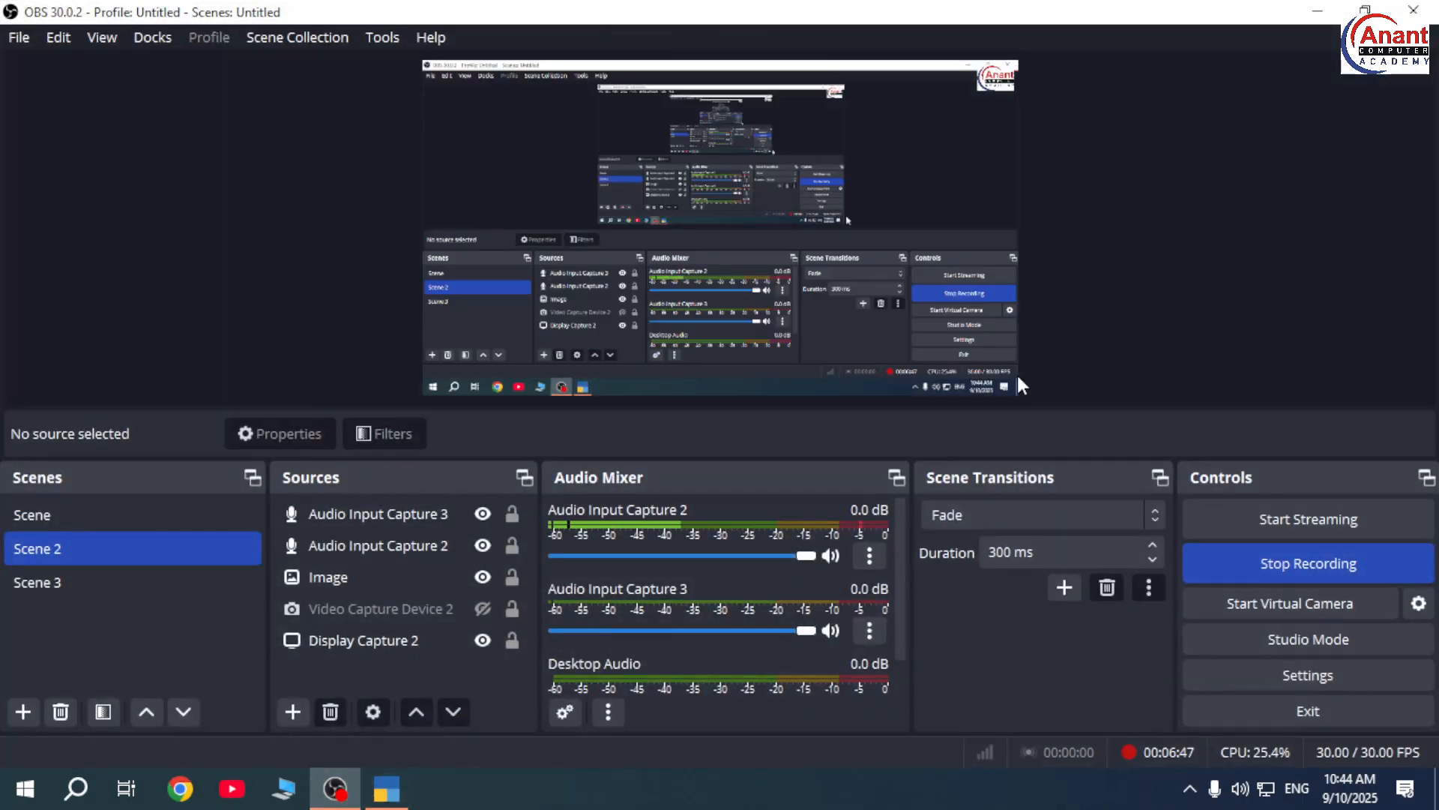